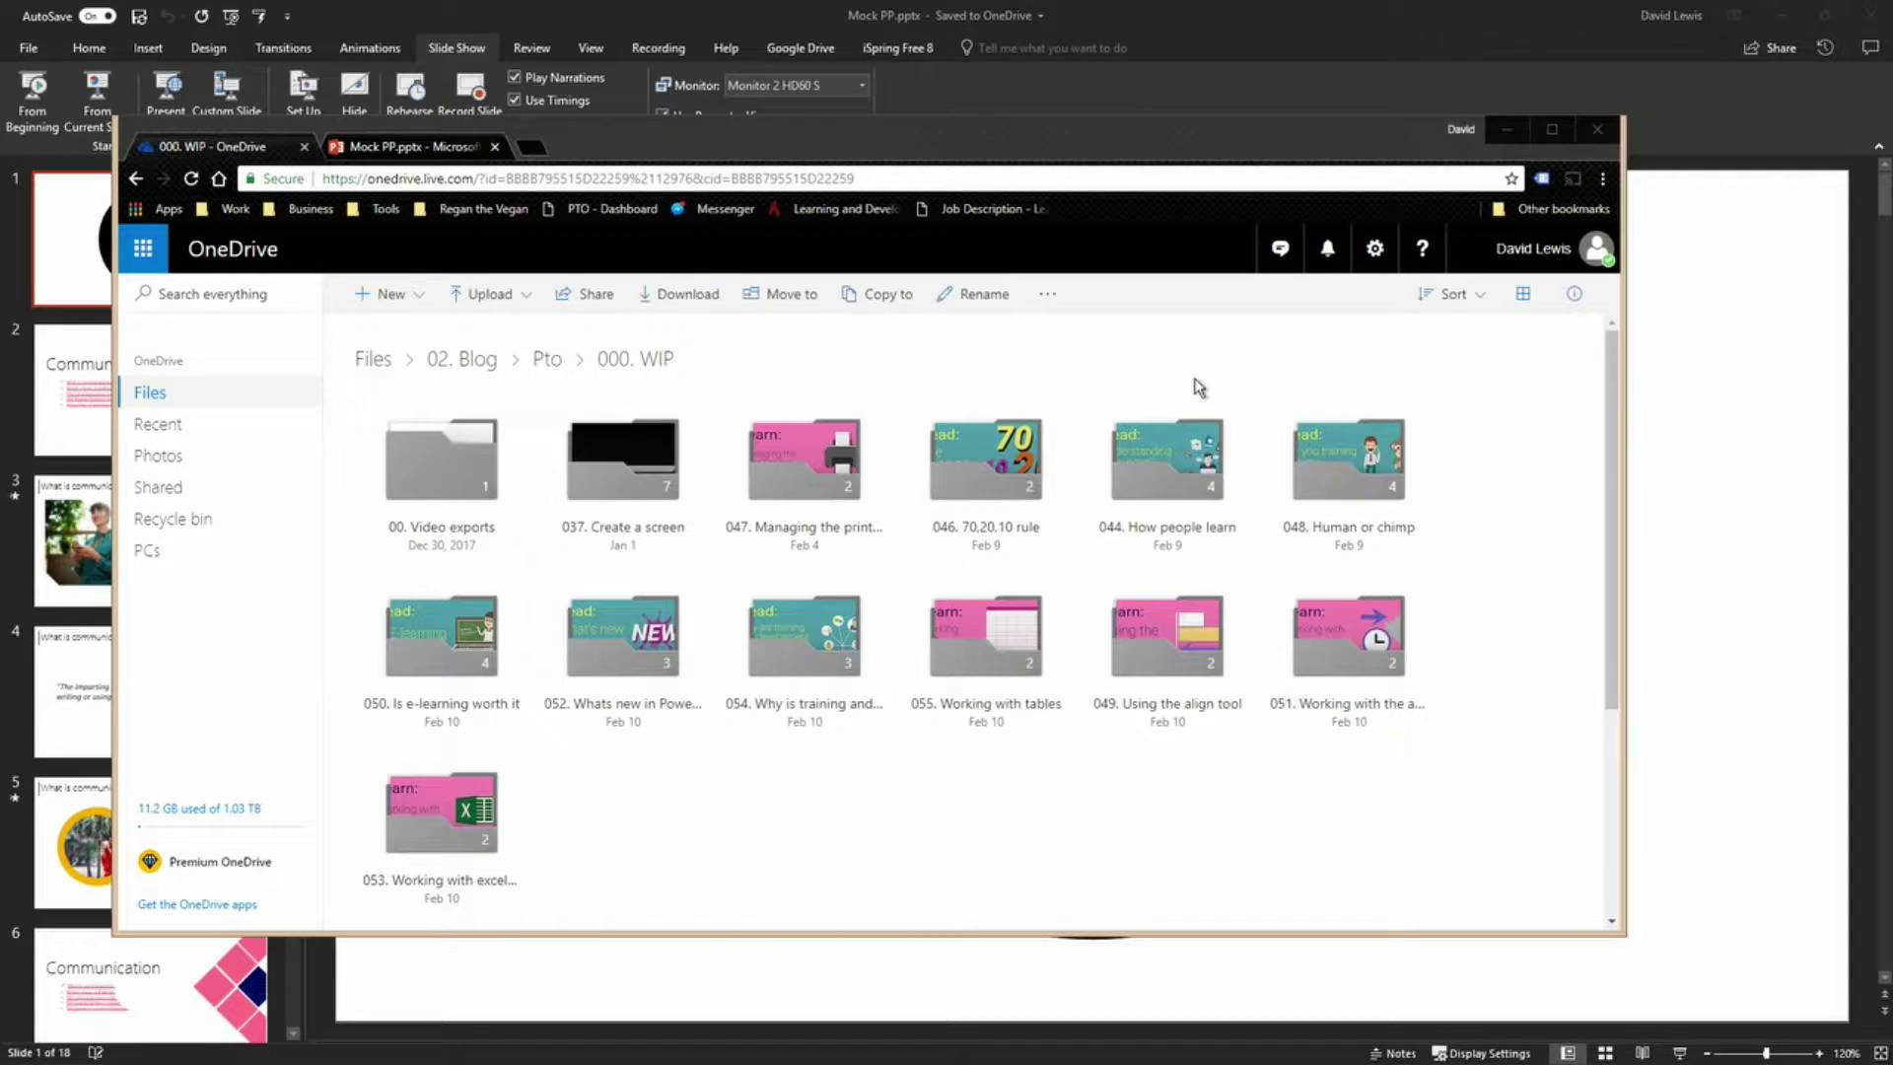
Step: Search 'google chrome' in a new tab, view the Download & install help page, then close it
click(531, 148)
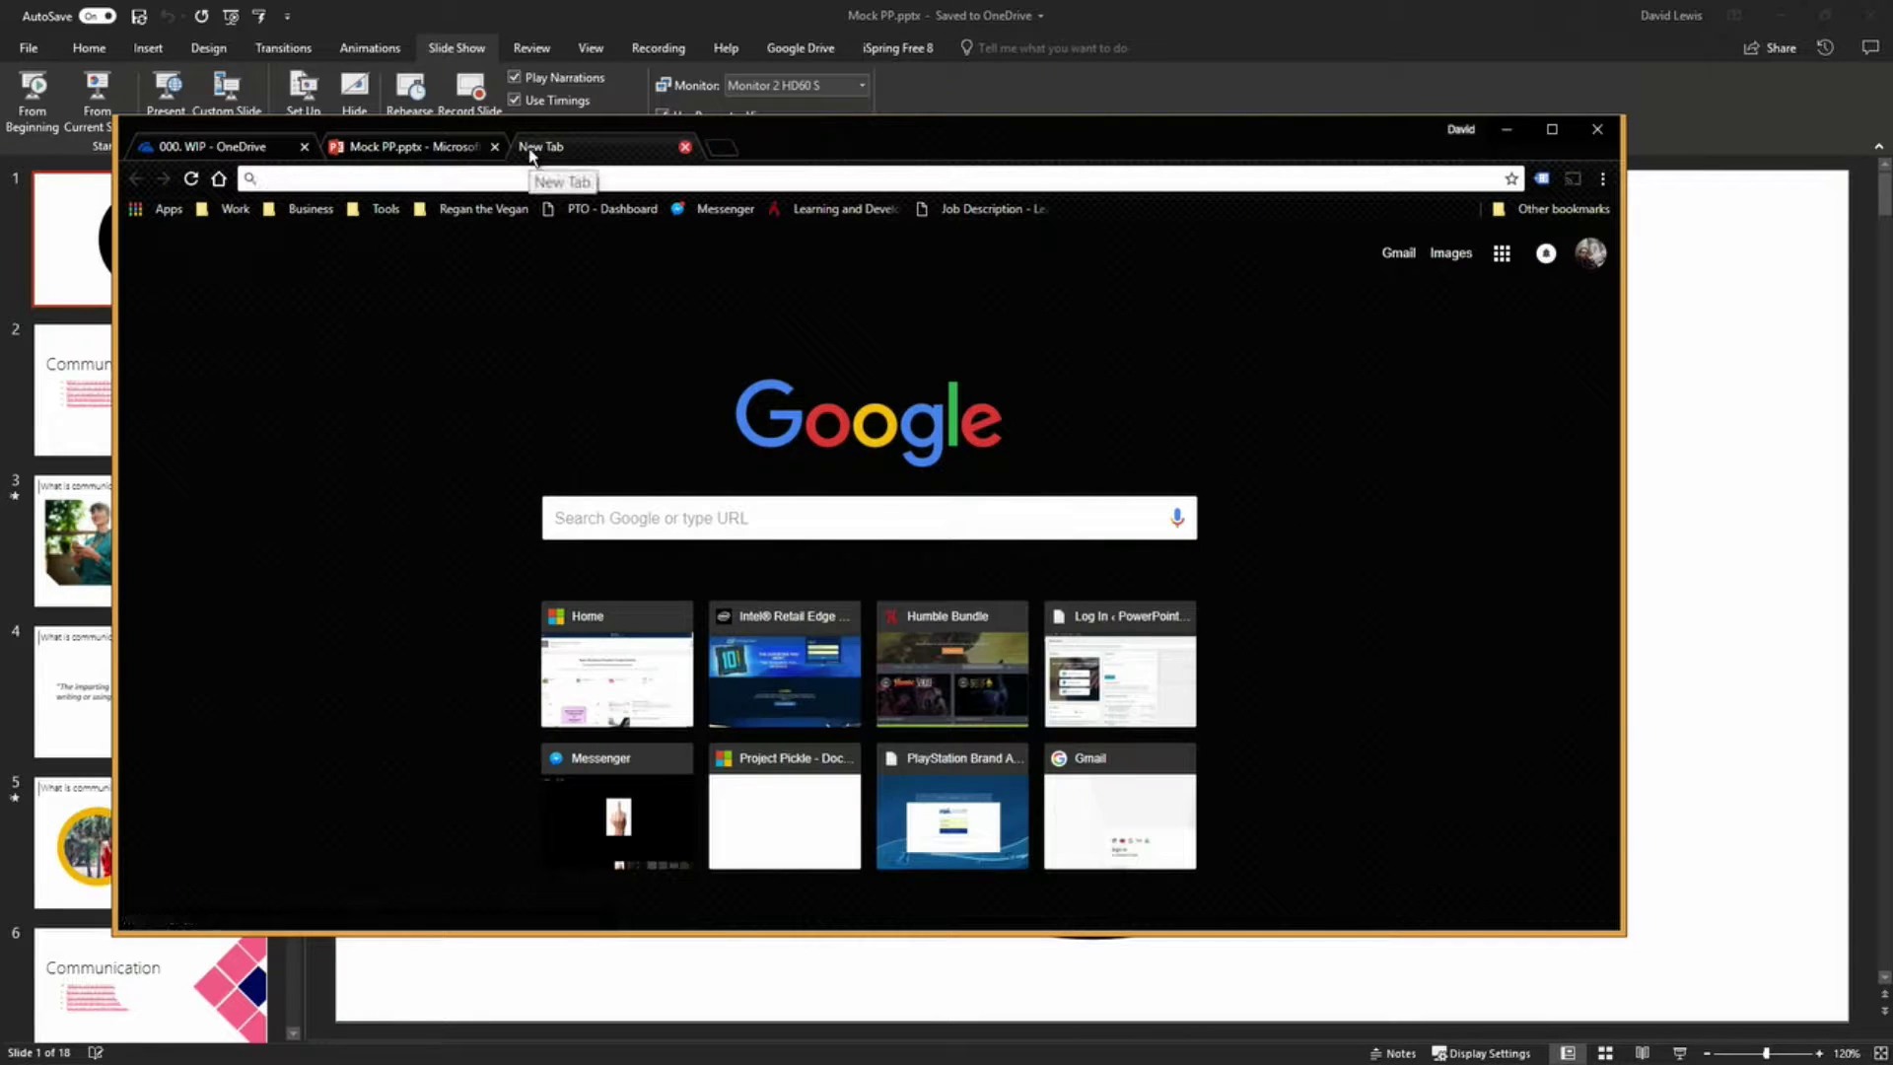
text(downlo)
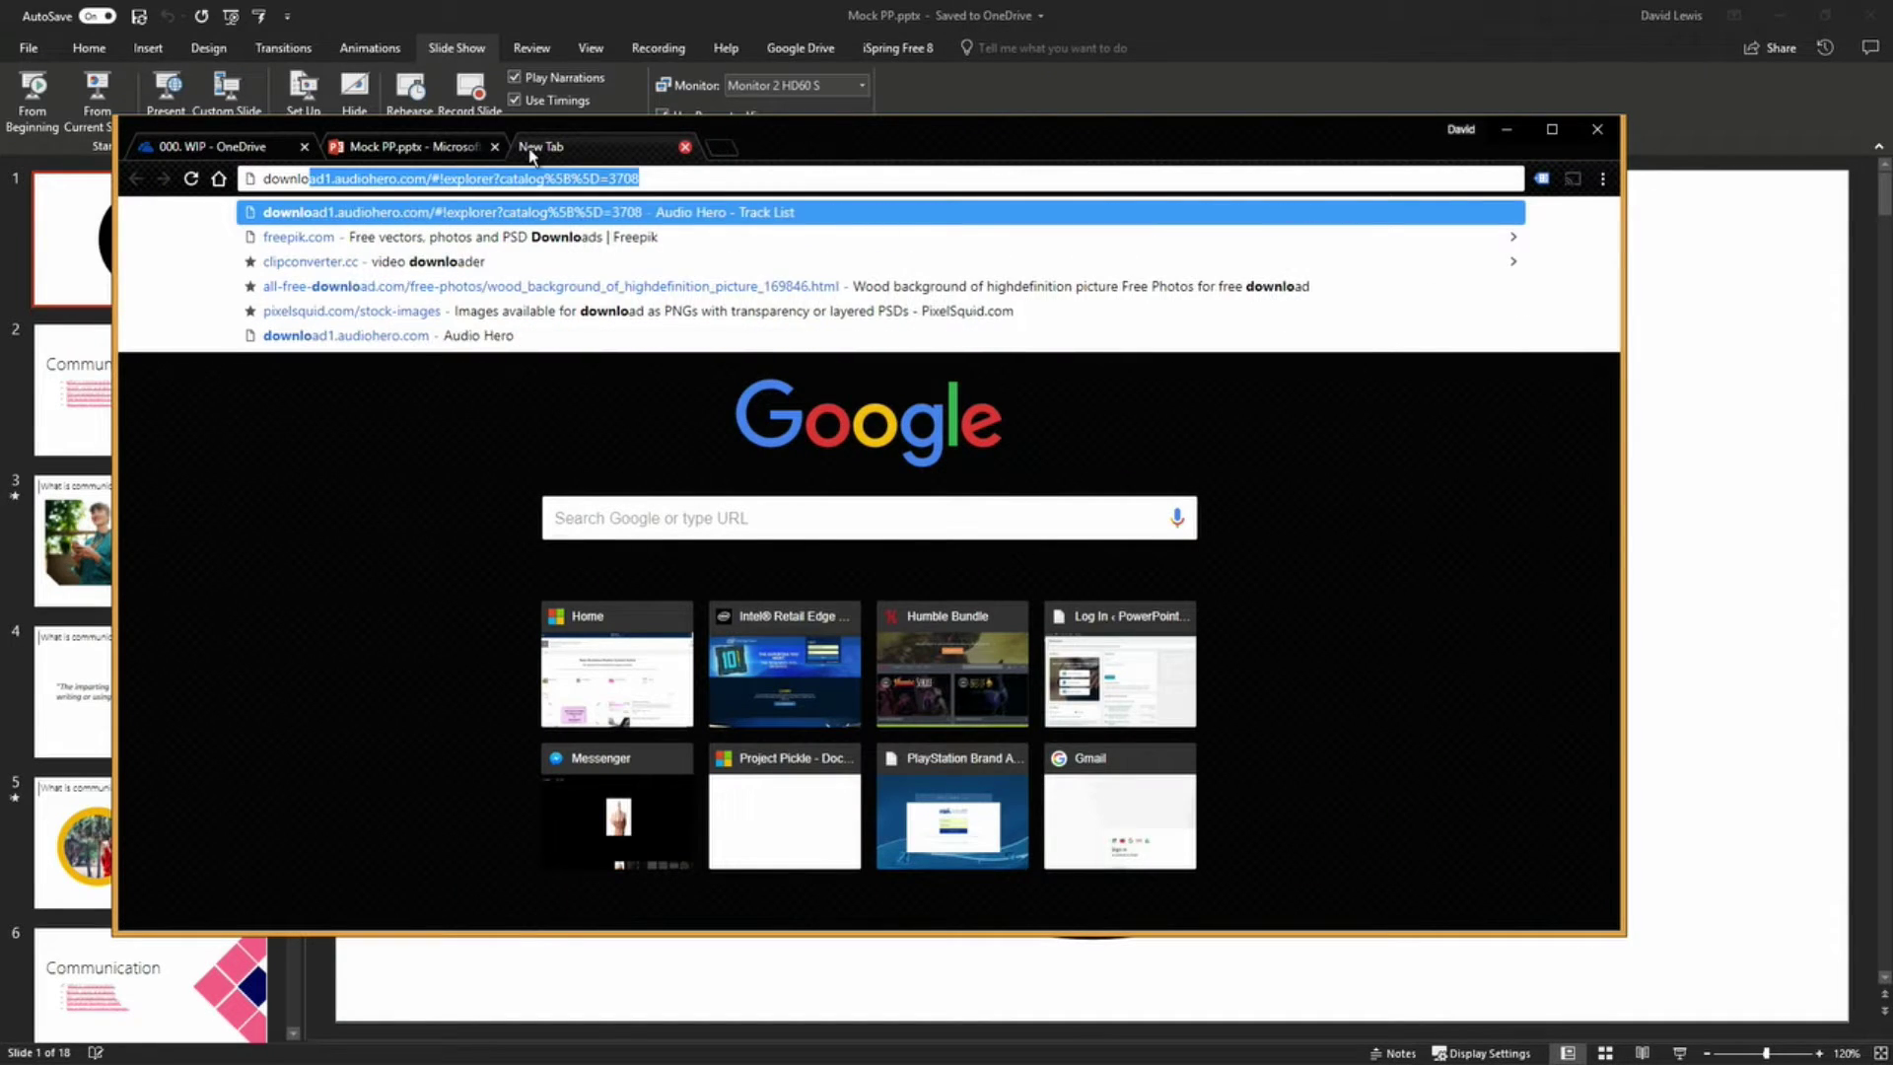
key(BackSpace)
key(BackSpace)
key(BackSpace)
key(BackSpace)
key(BackSpace)
key(BackSpace)
key(BackSpace)
text(go)
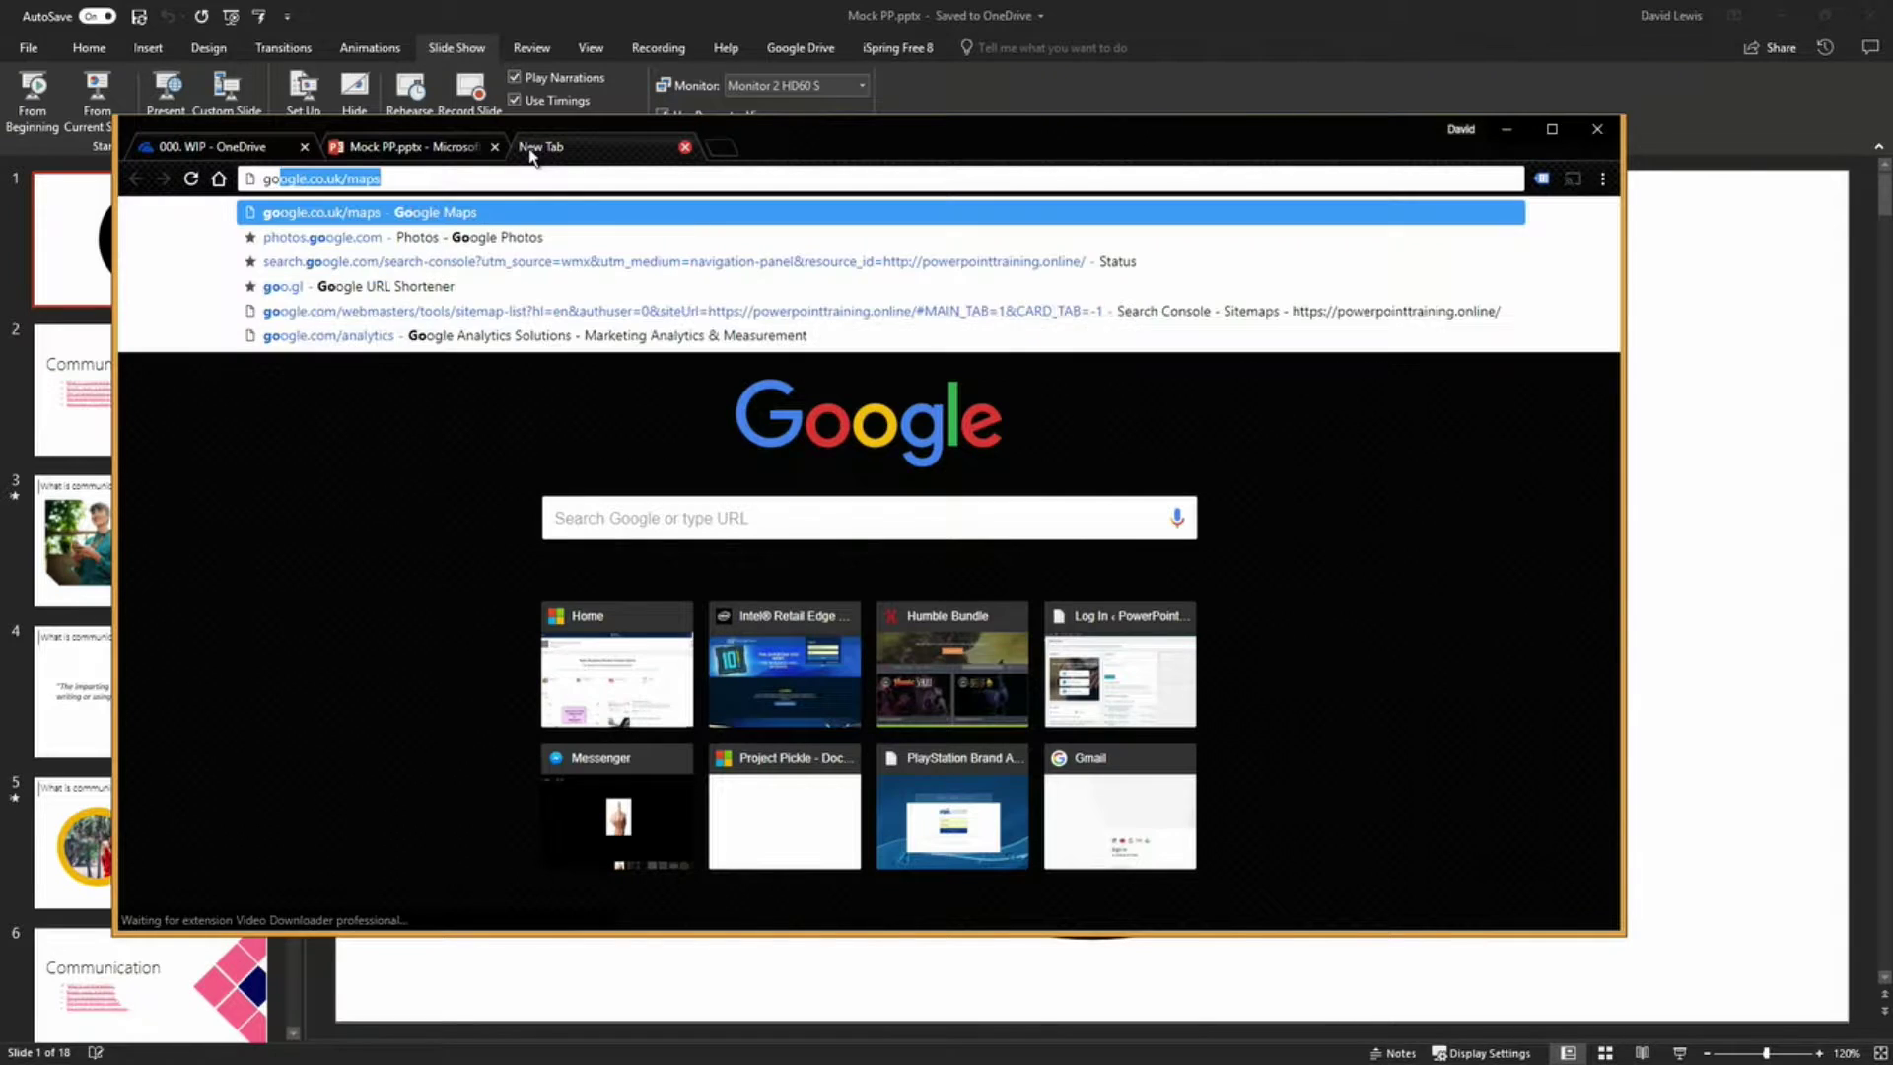
text(ogle chrom)
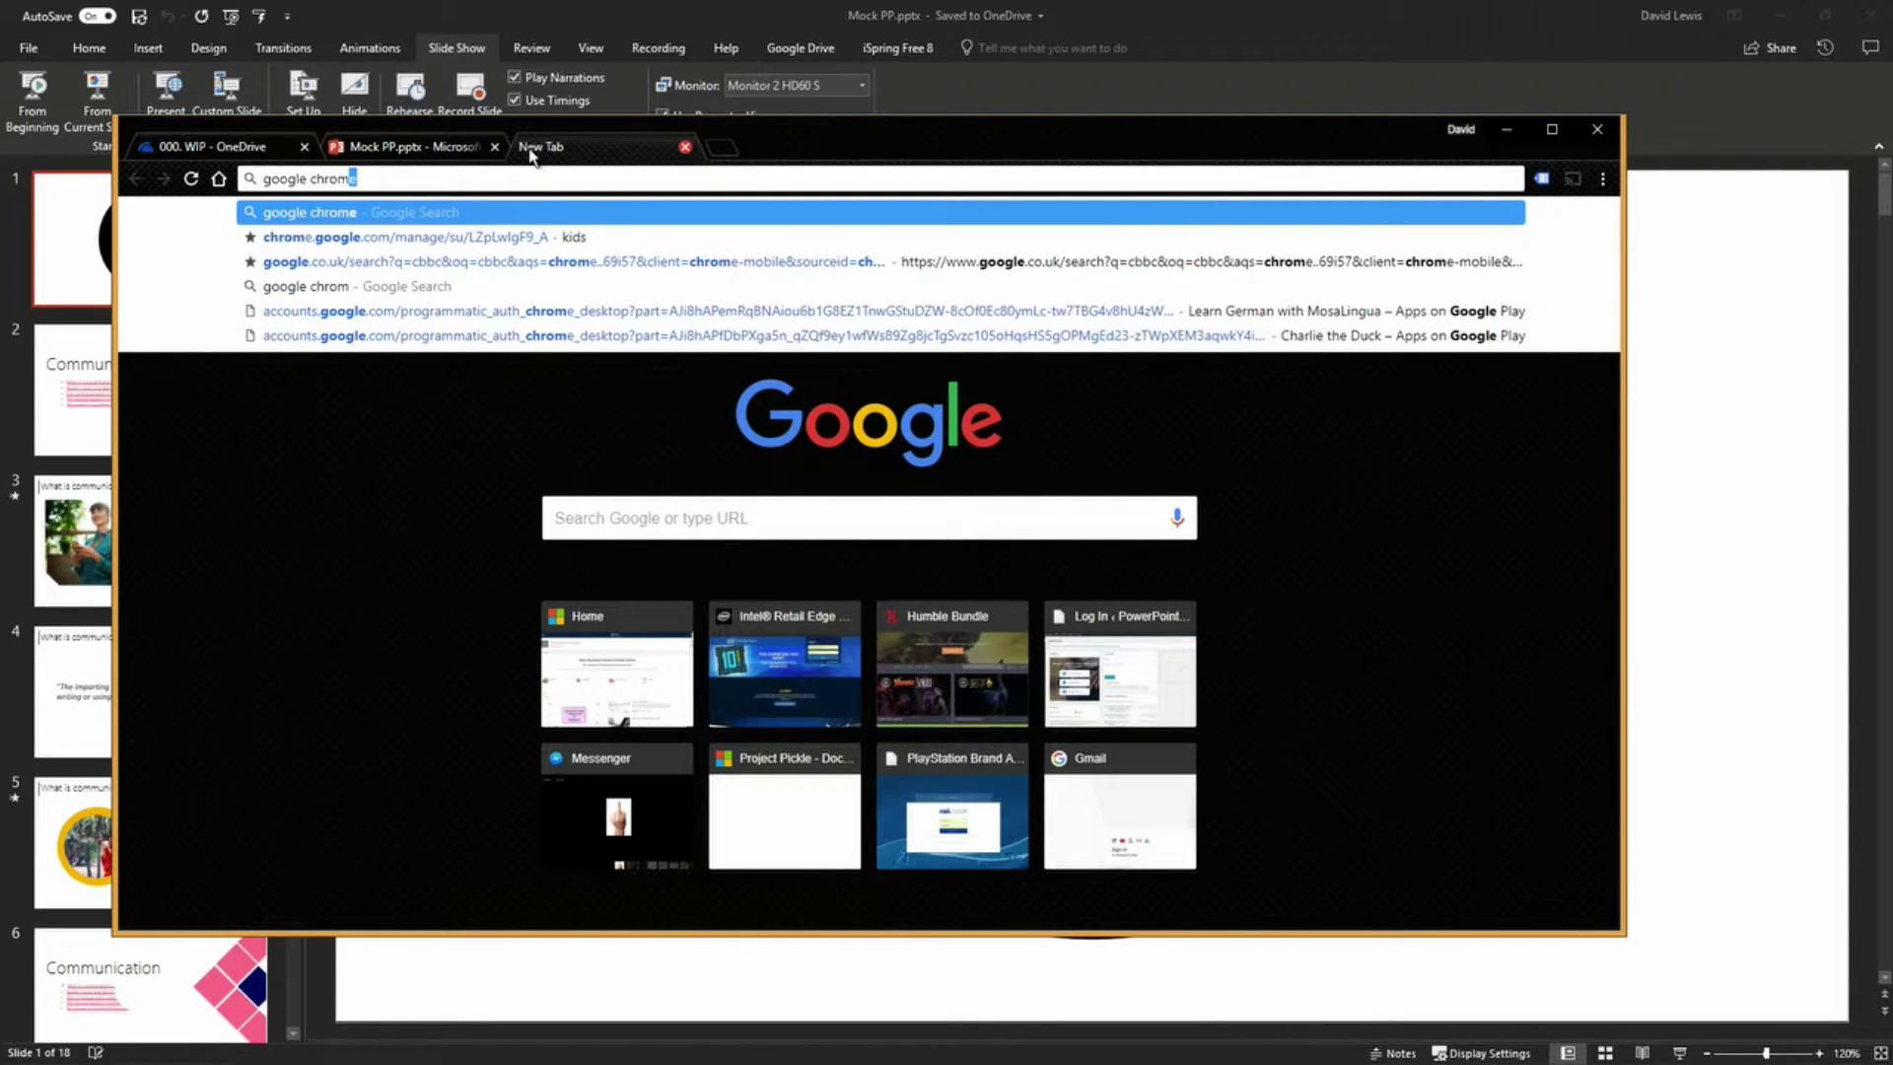
key(Return)
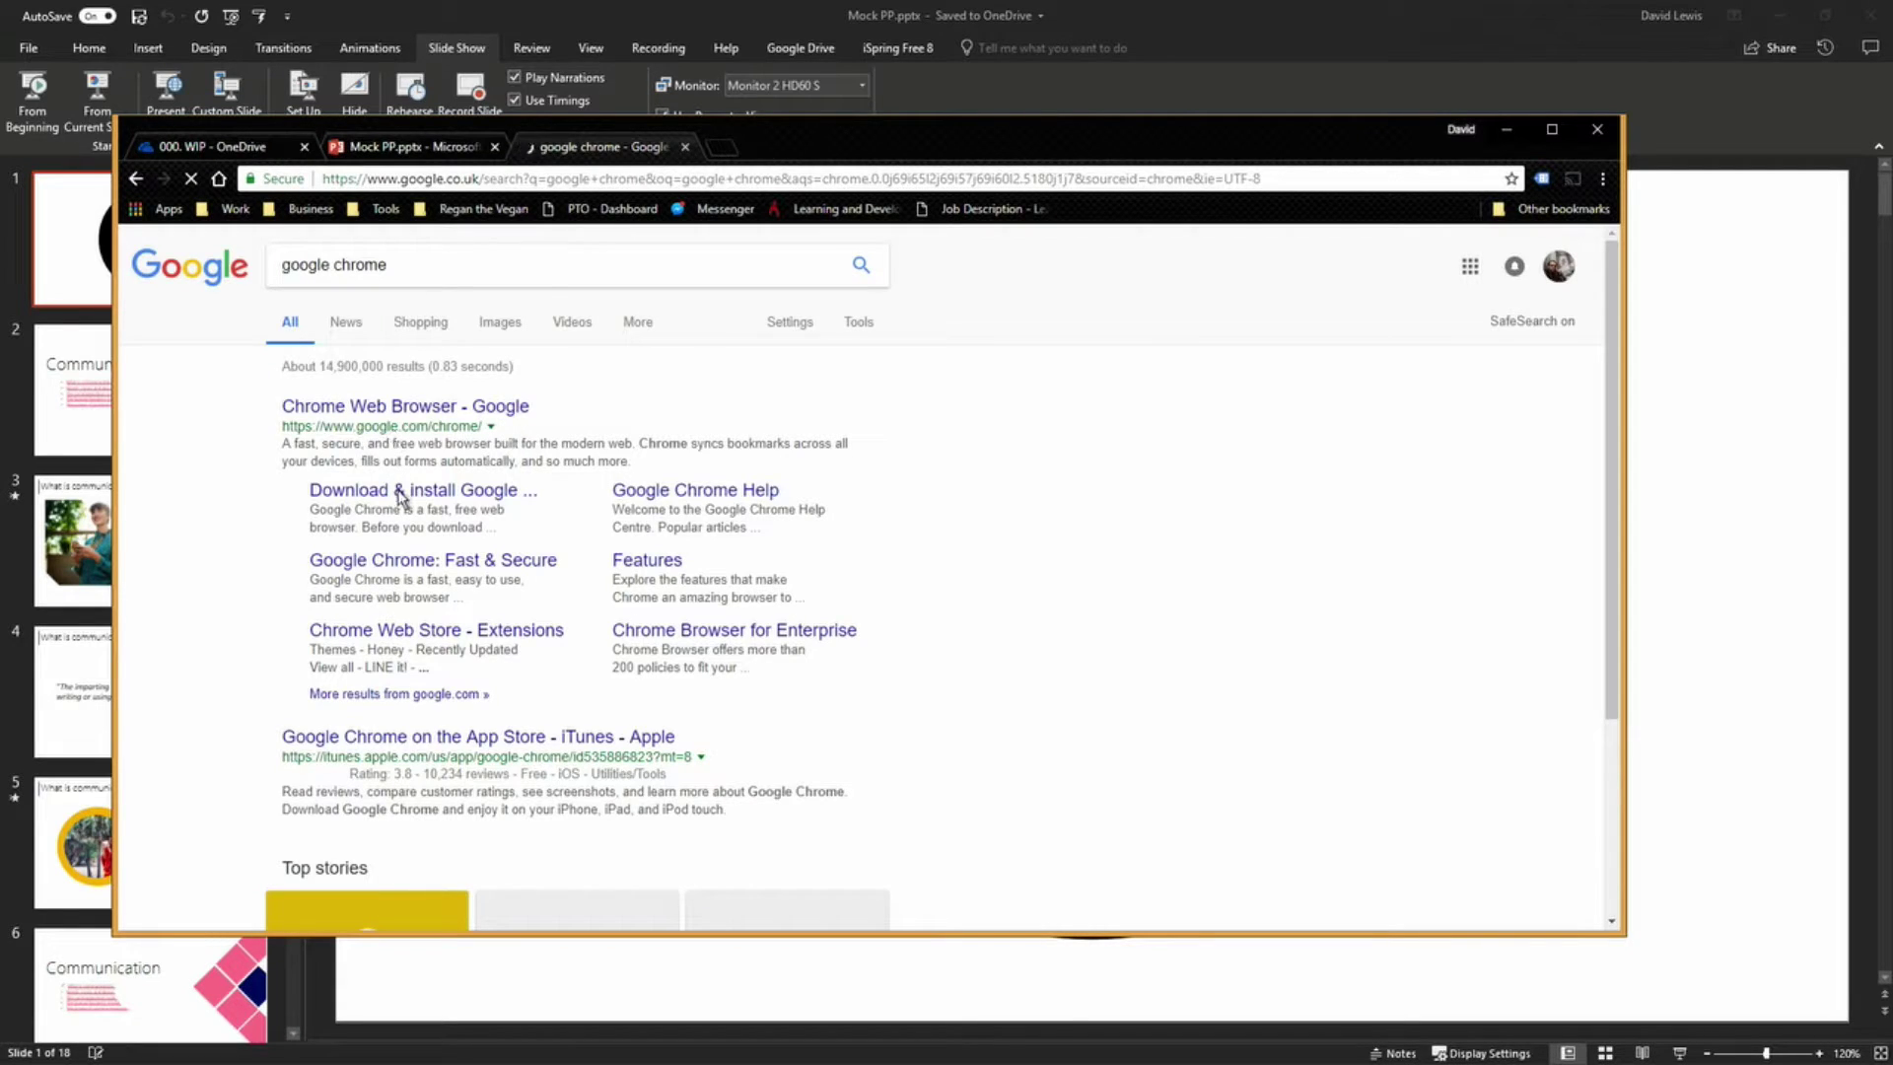
click(402, 492)
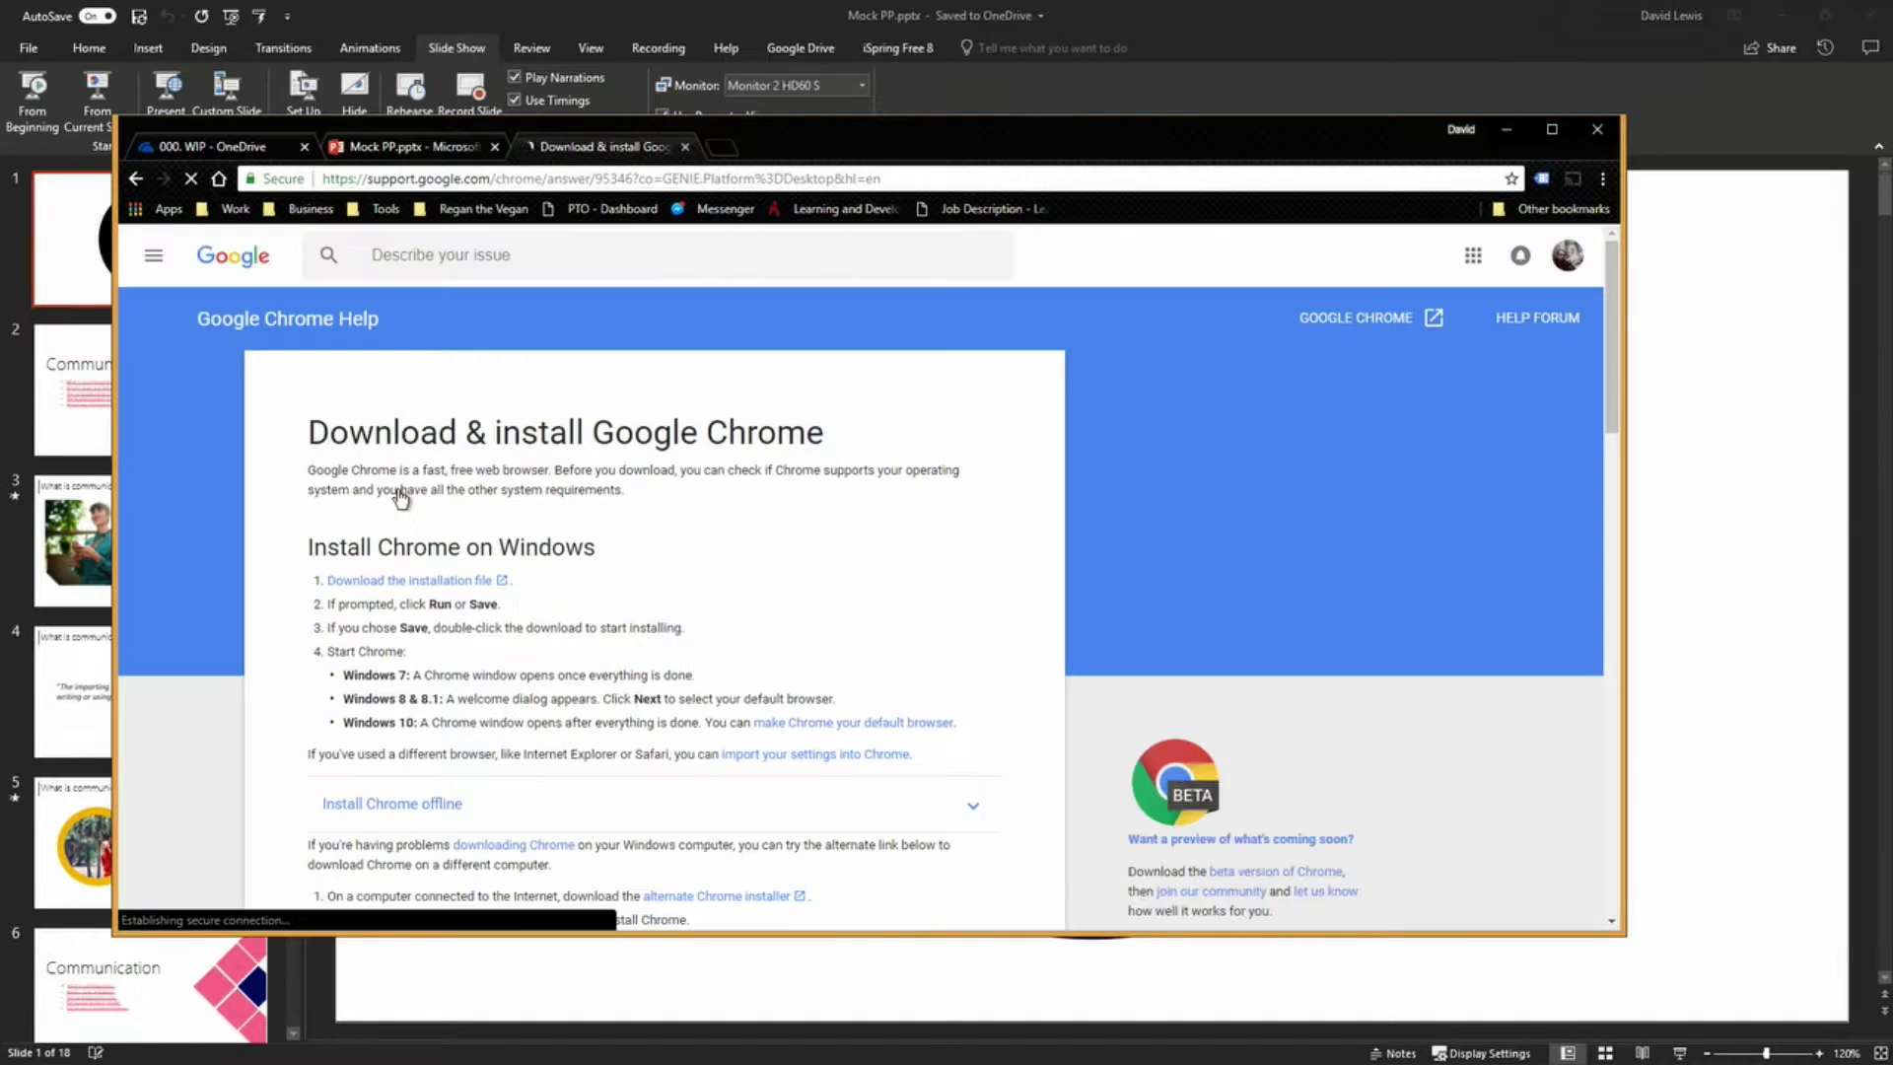
click(684, 145)
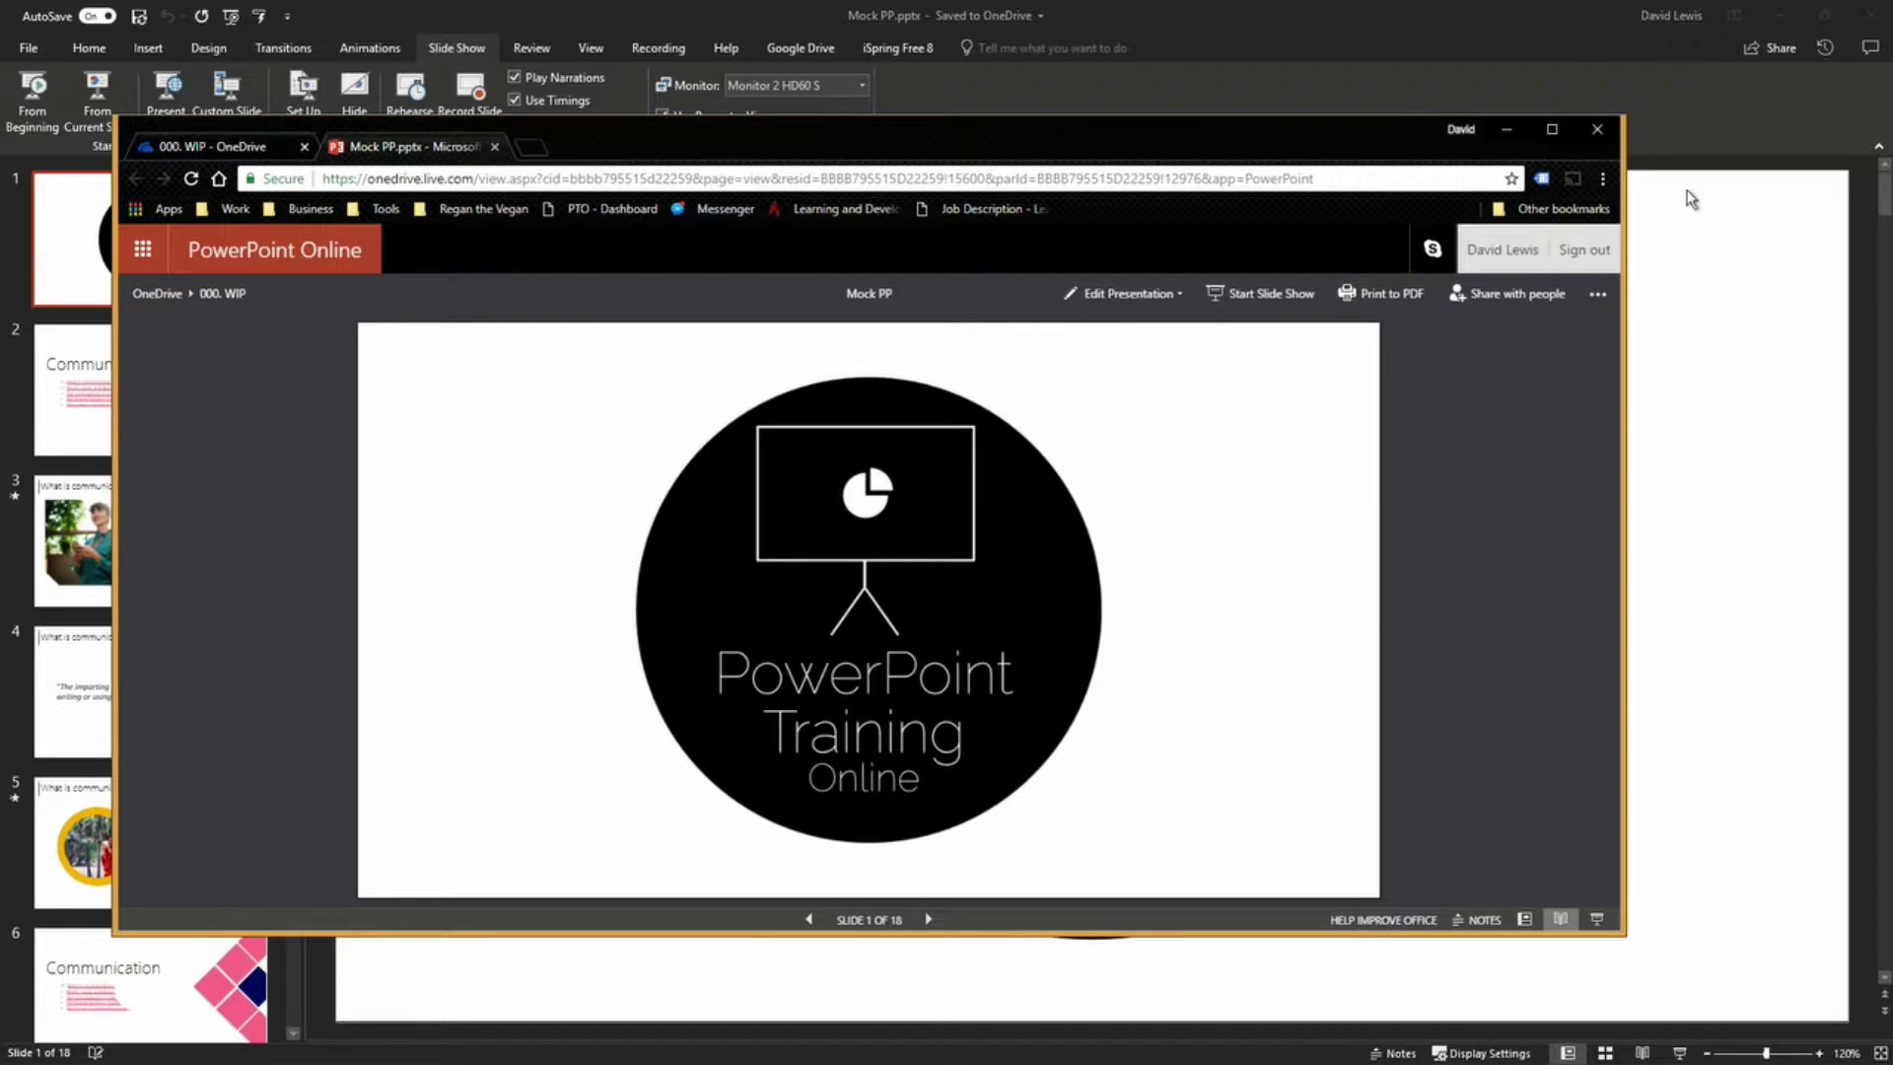
Step: Show Chrome's cast device list with Bedroom, Kitchen and Living Room
click(1603, 182)
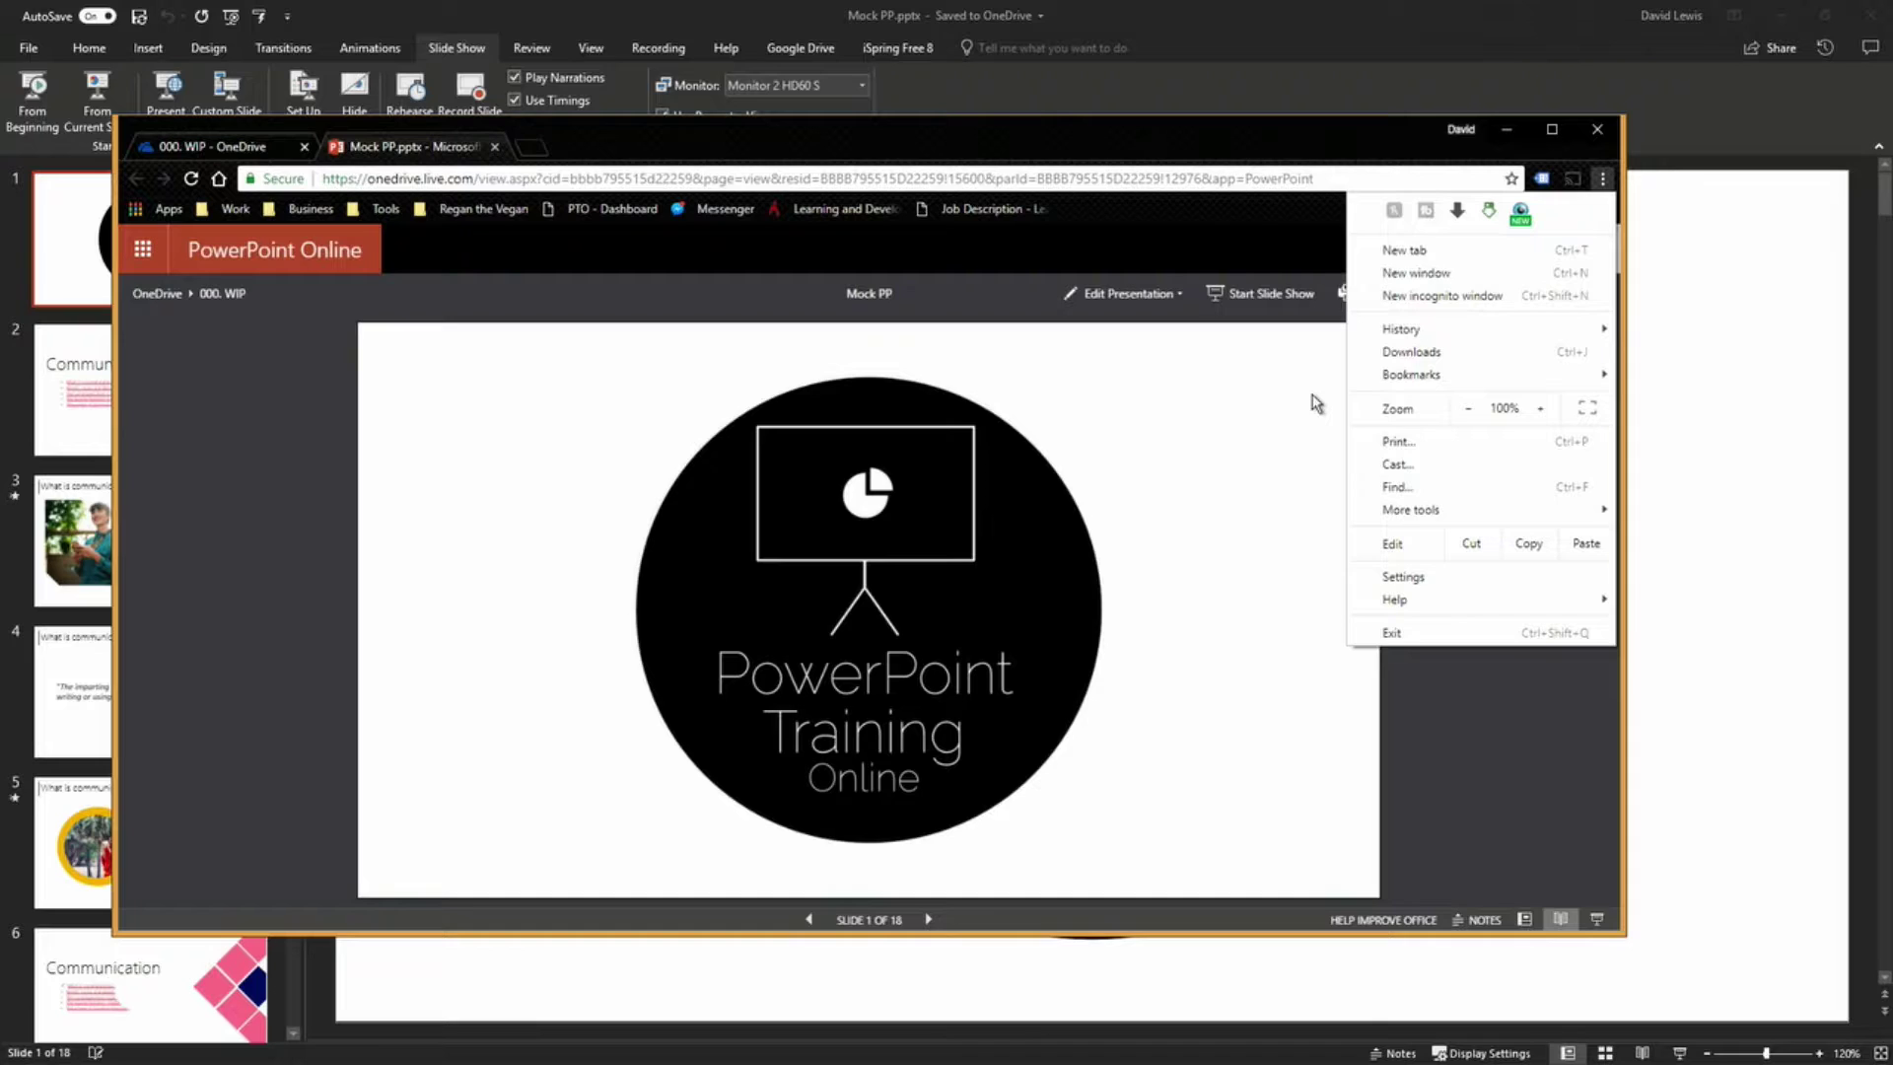
click(1395, 176)
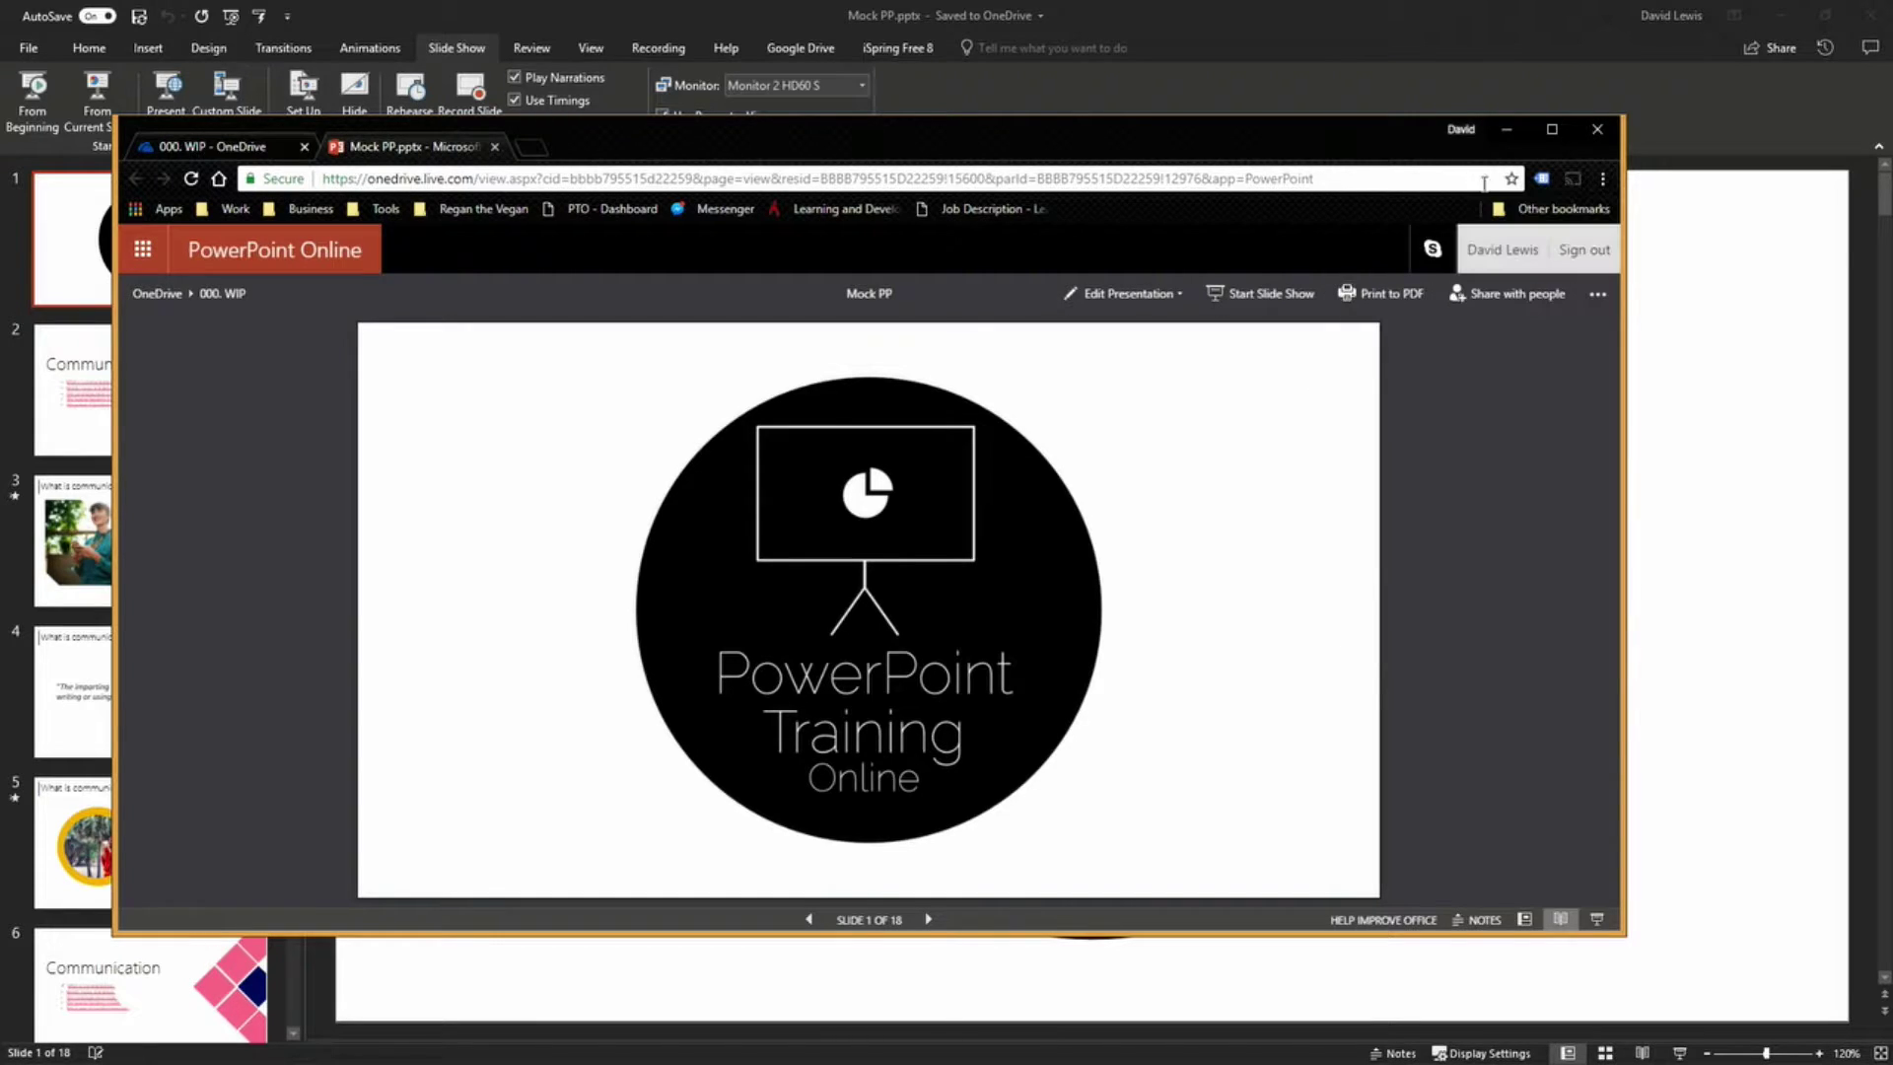
click(1567, 183)
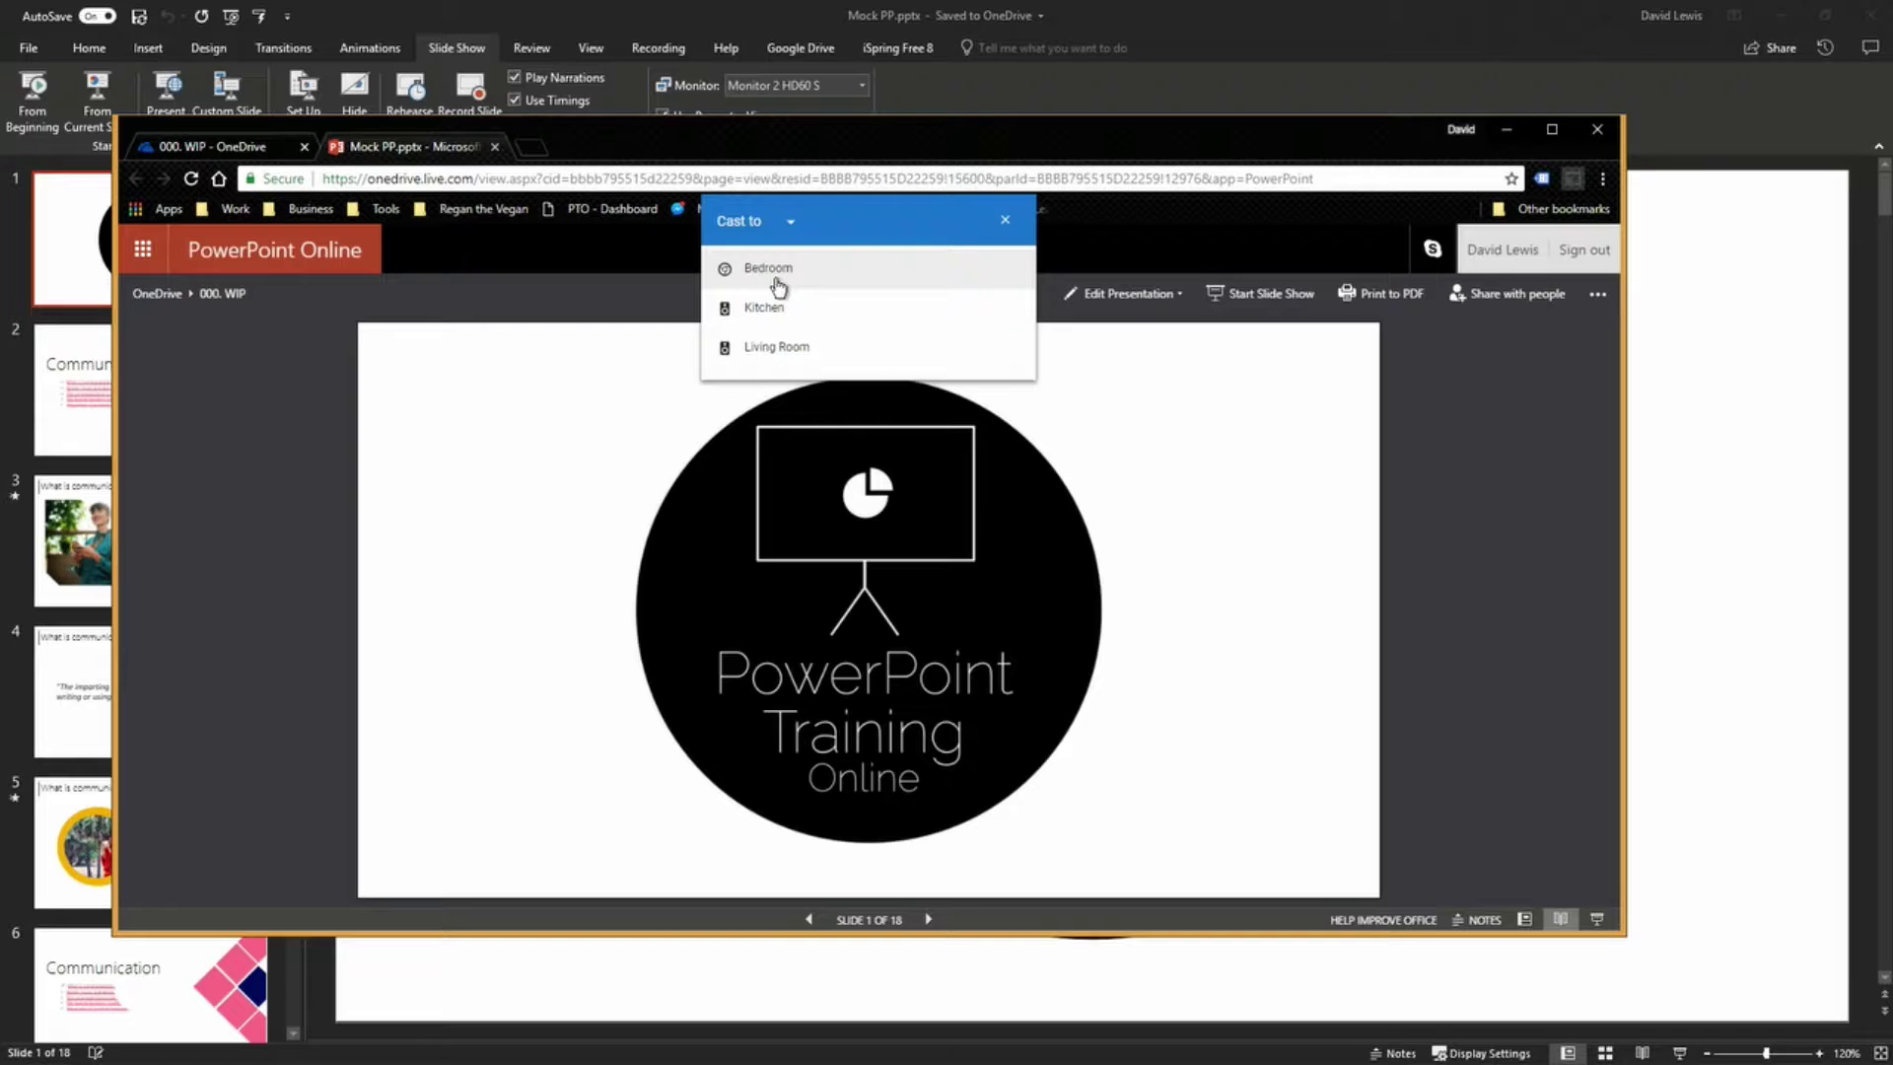
Step: Cast only the Mock PP tab to Bedroom, close the cast panel, and open a blank tab
click(786, 226)
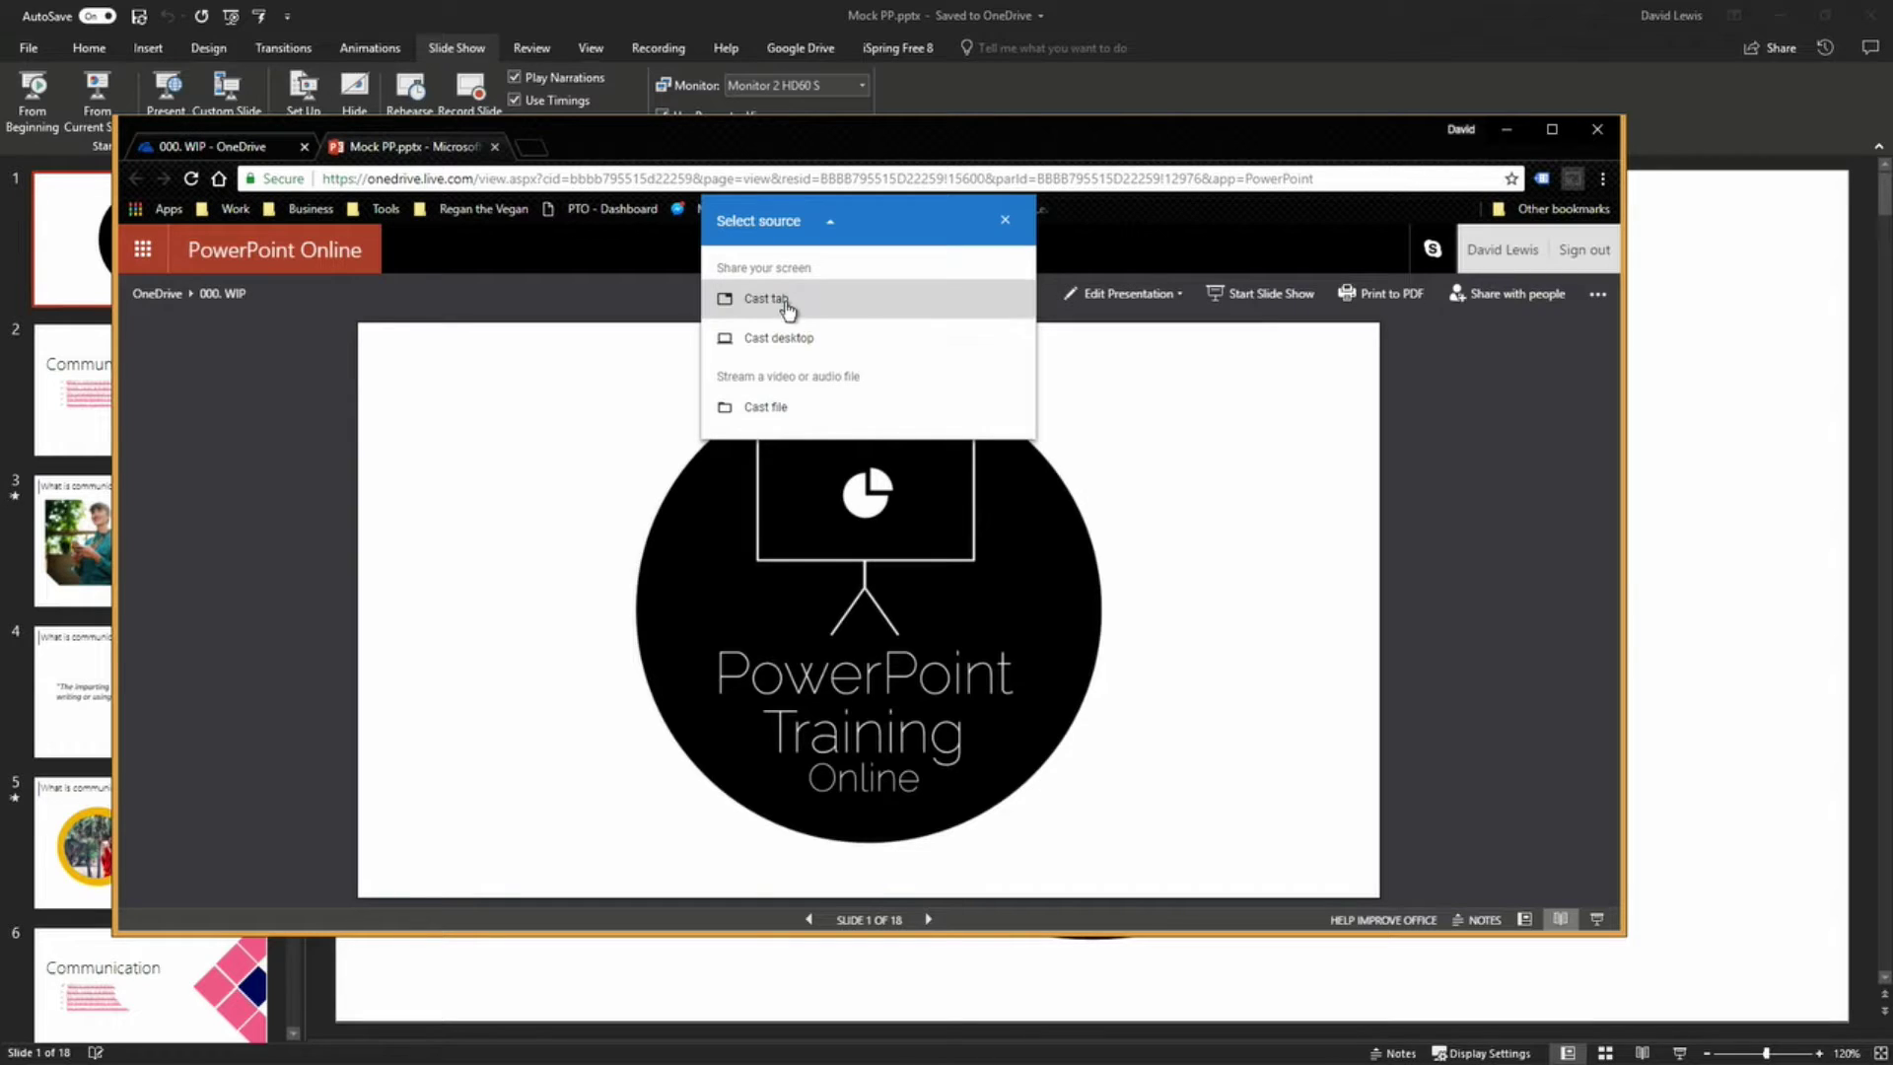
click(786, 304)
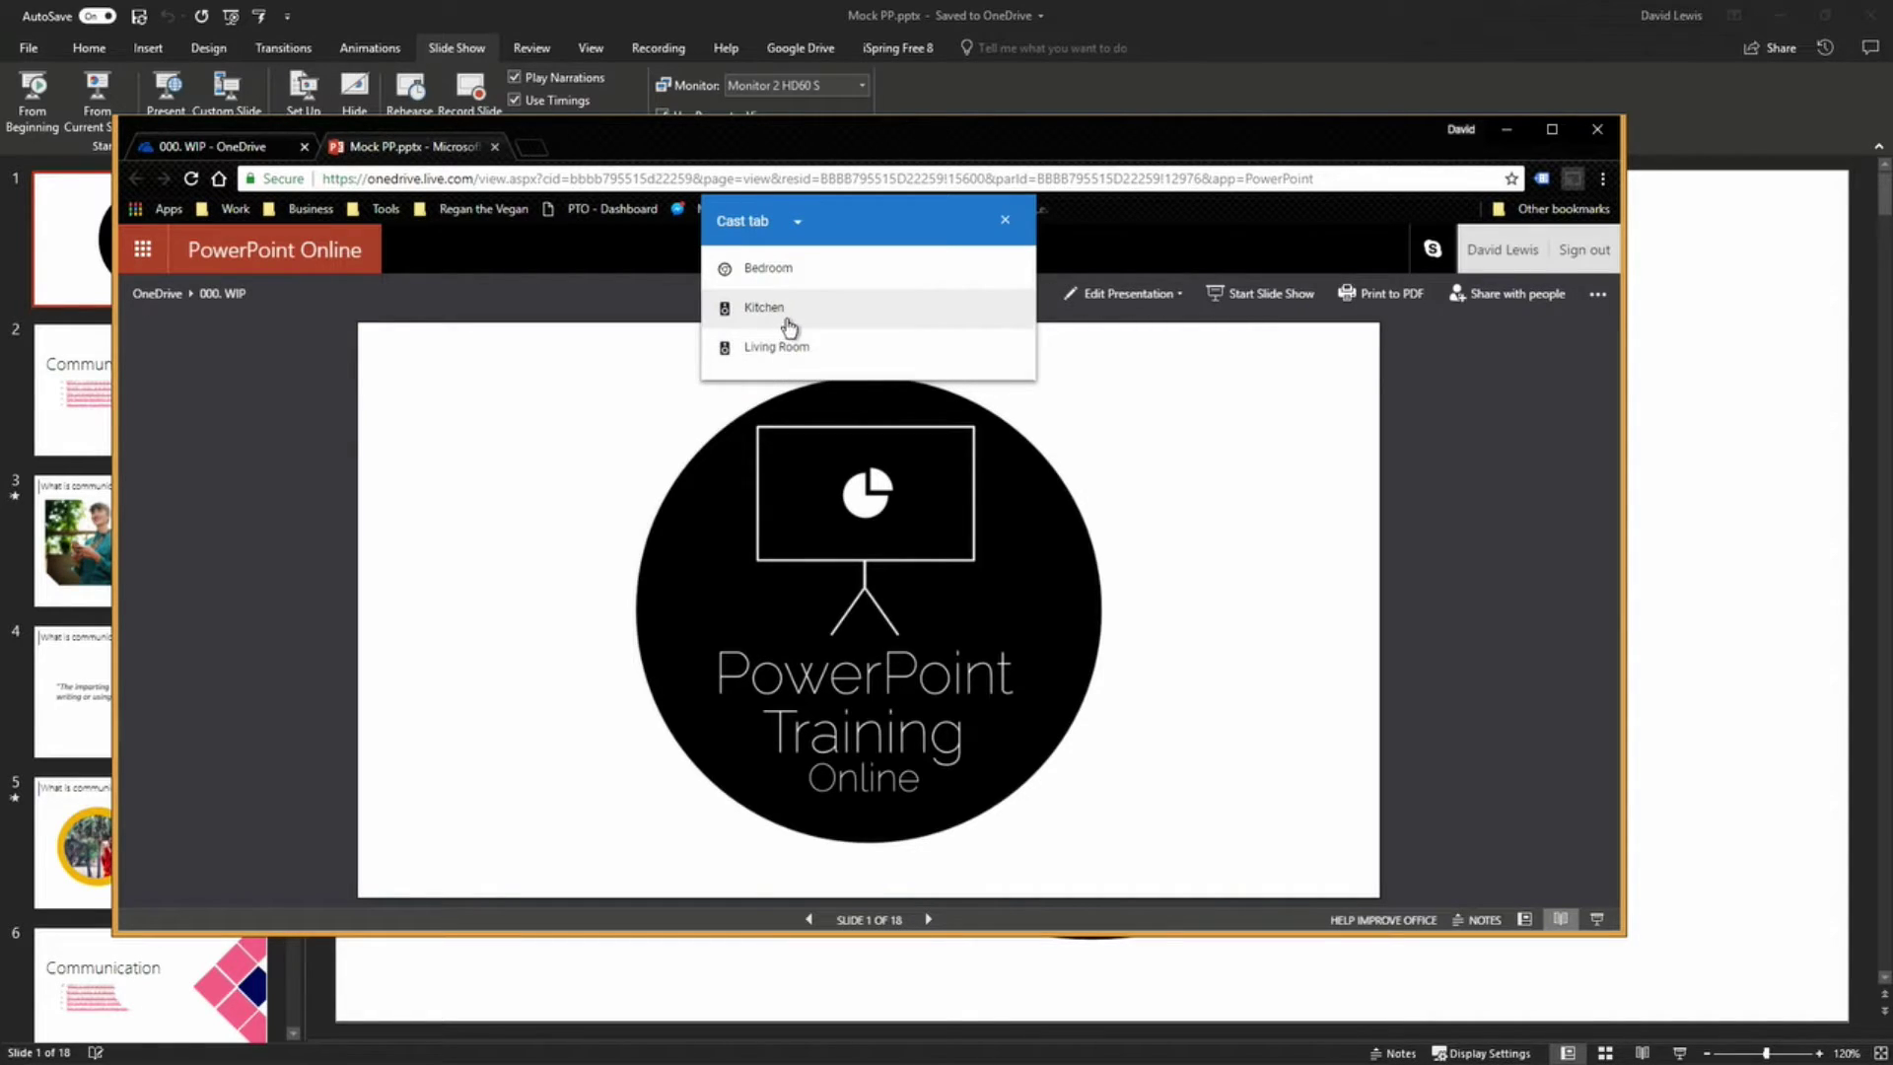
click(778, 285)
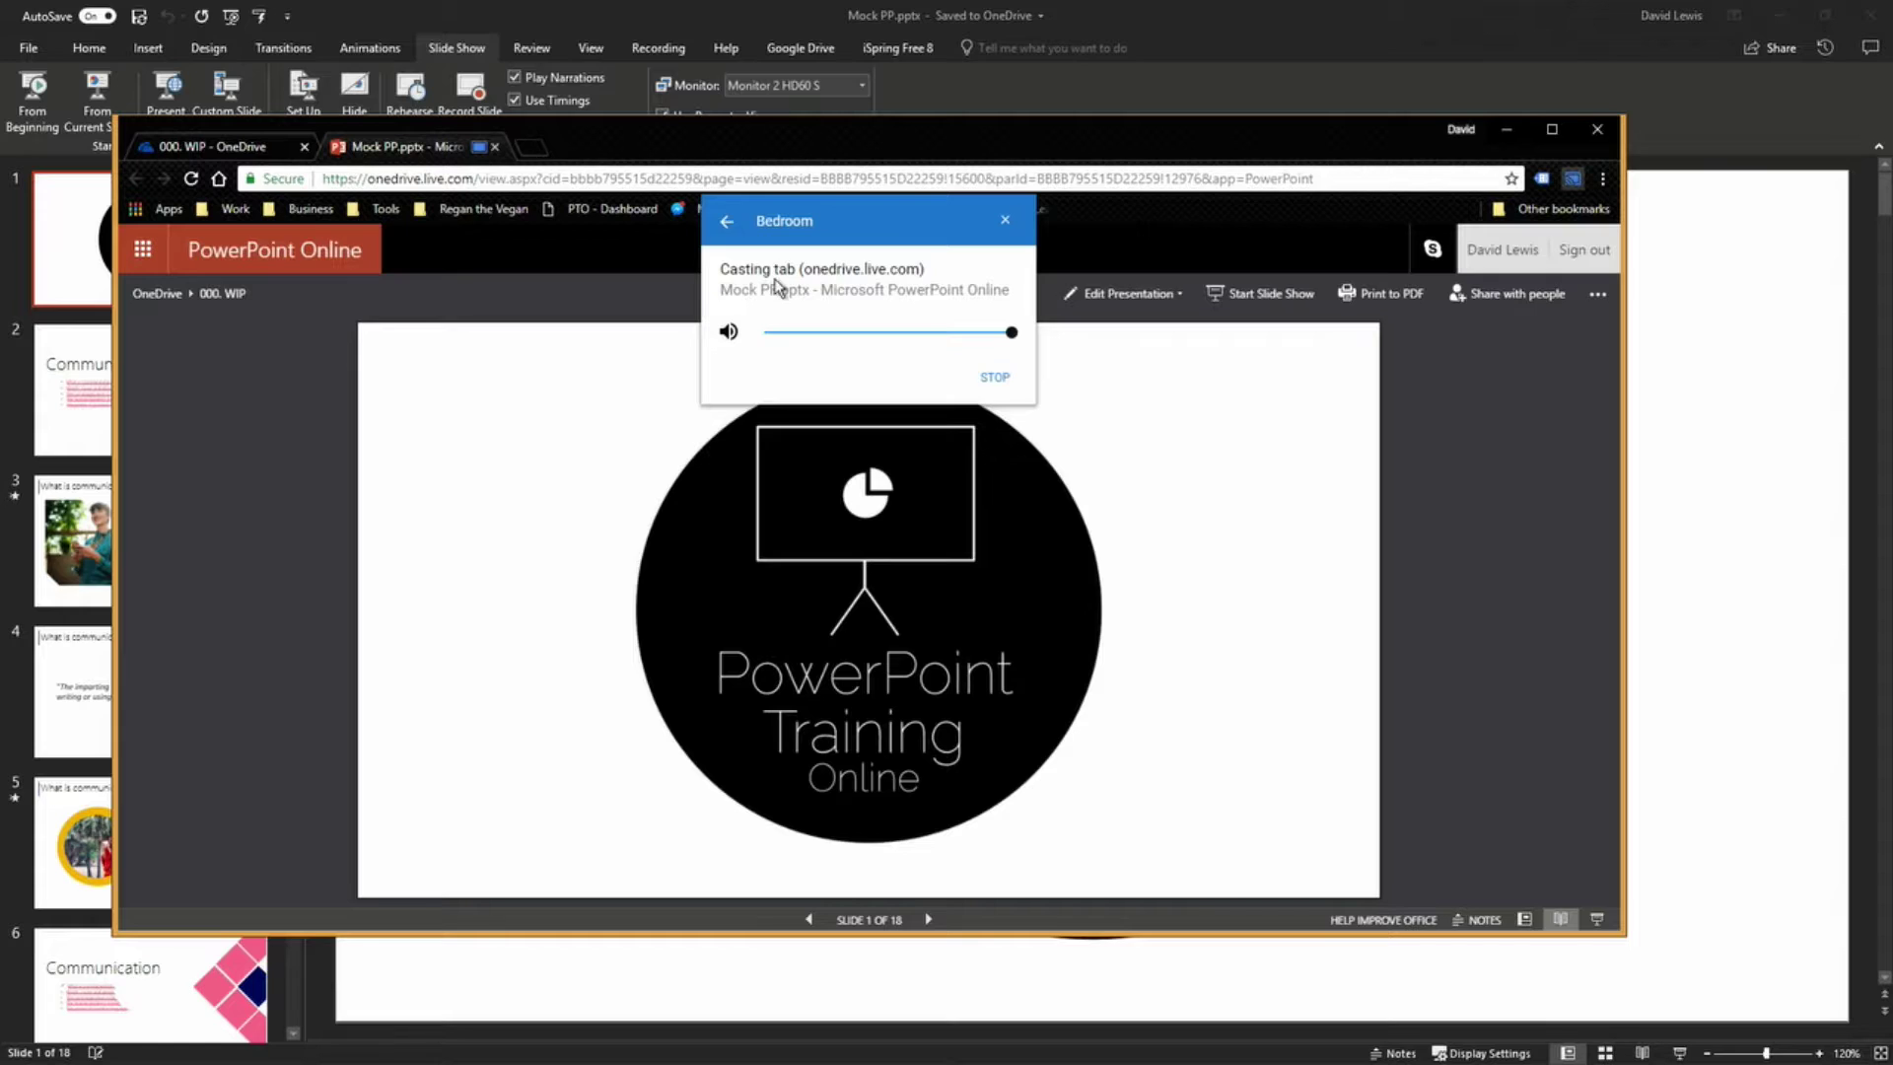
click(1005, 220)
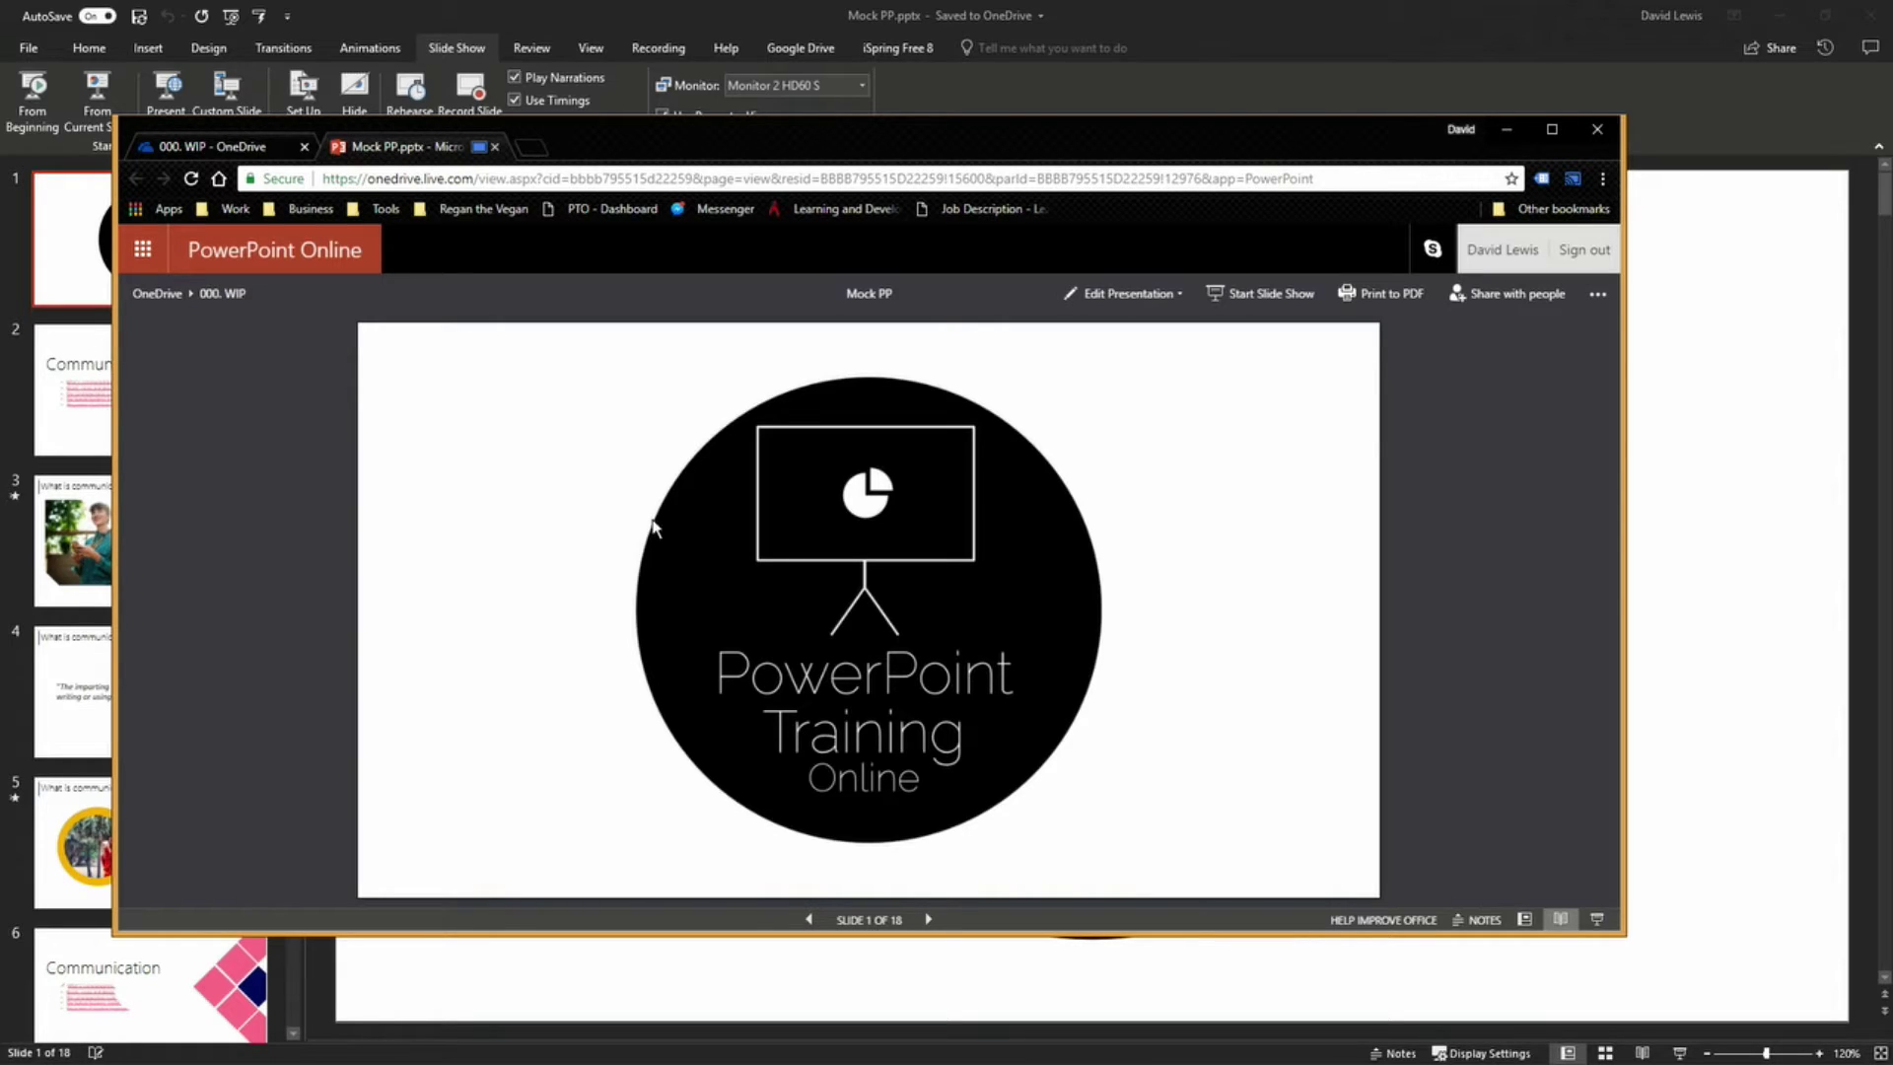
click(535, 147)
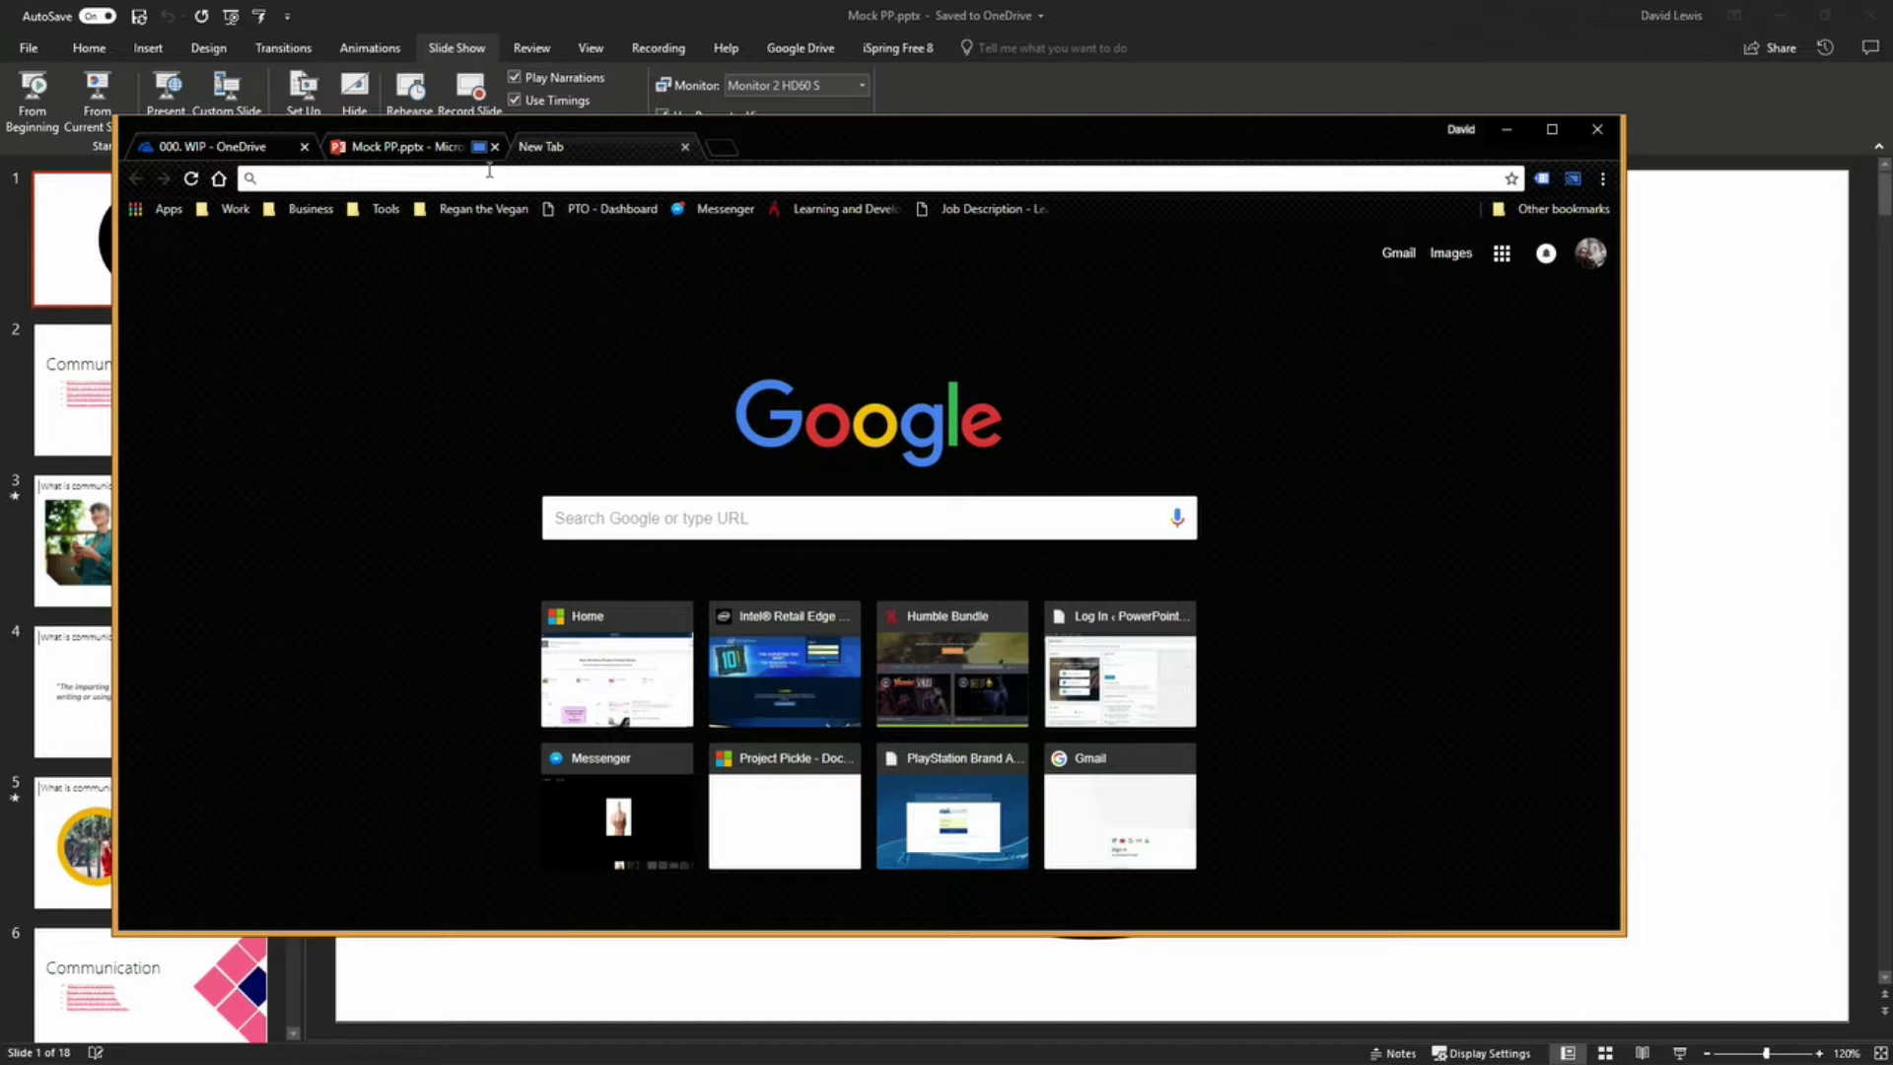
Step: Return to the Mock PP tab and stop casting it to Bedroom
click(449, 154)
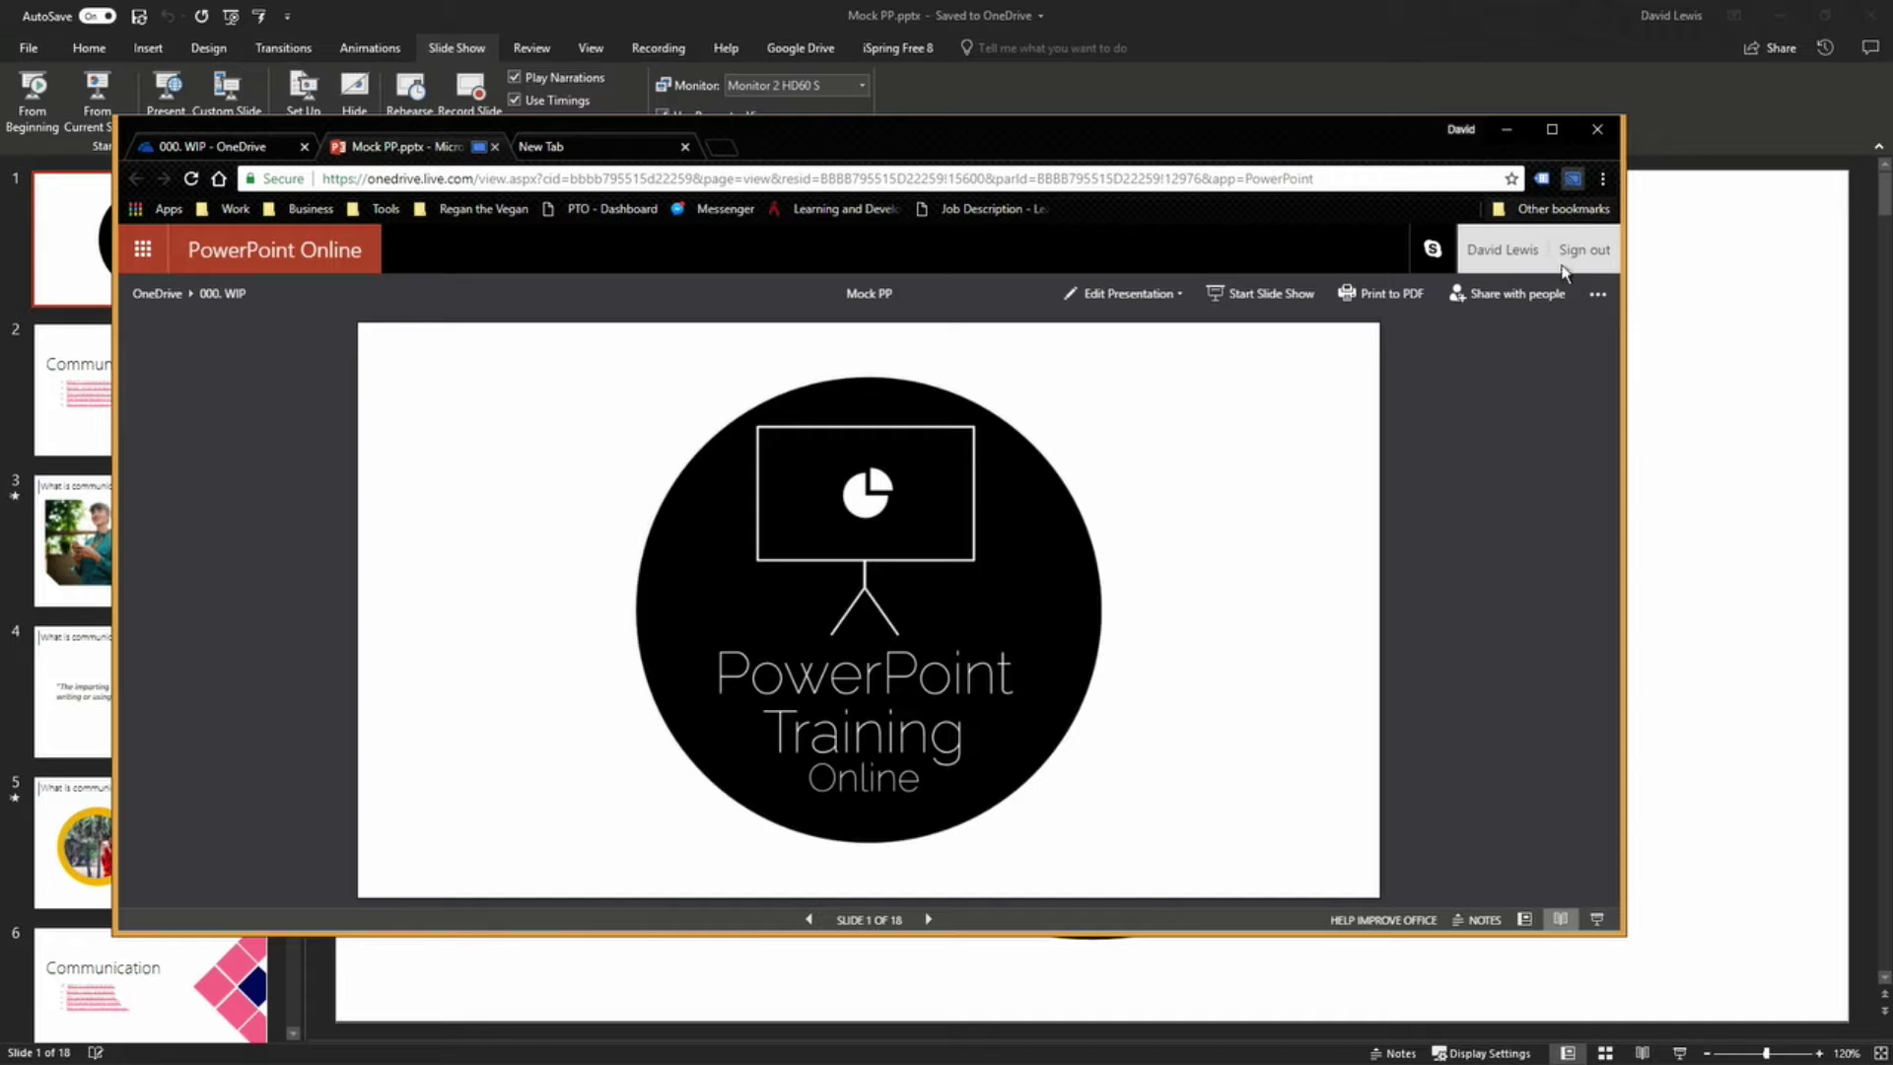
click(1065, 298)
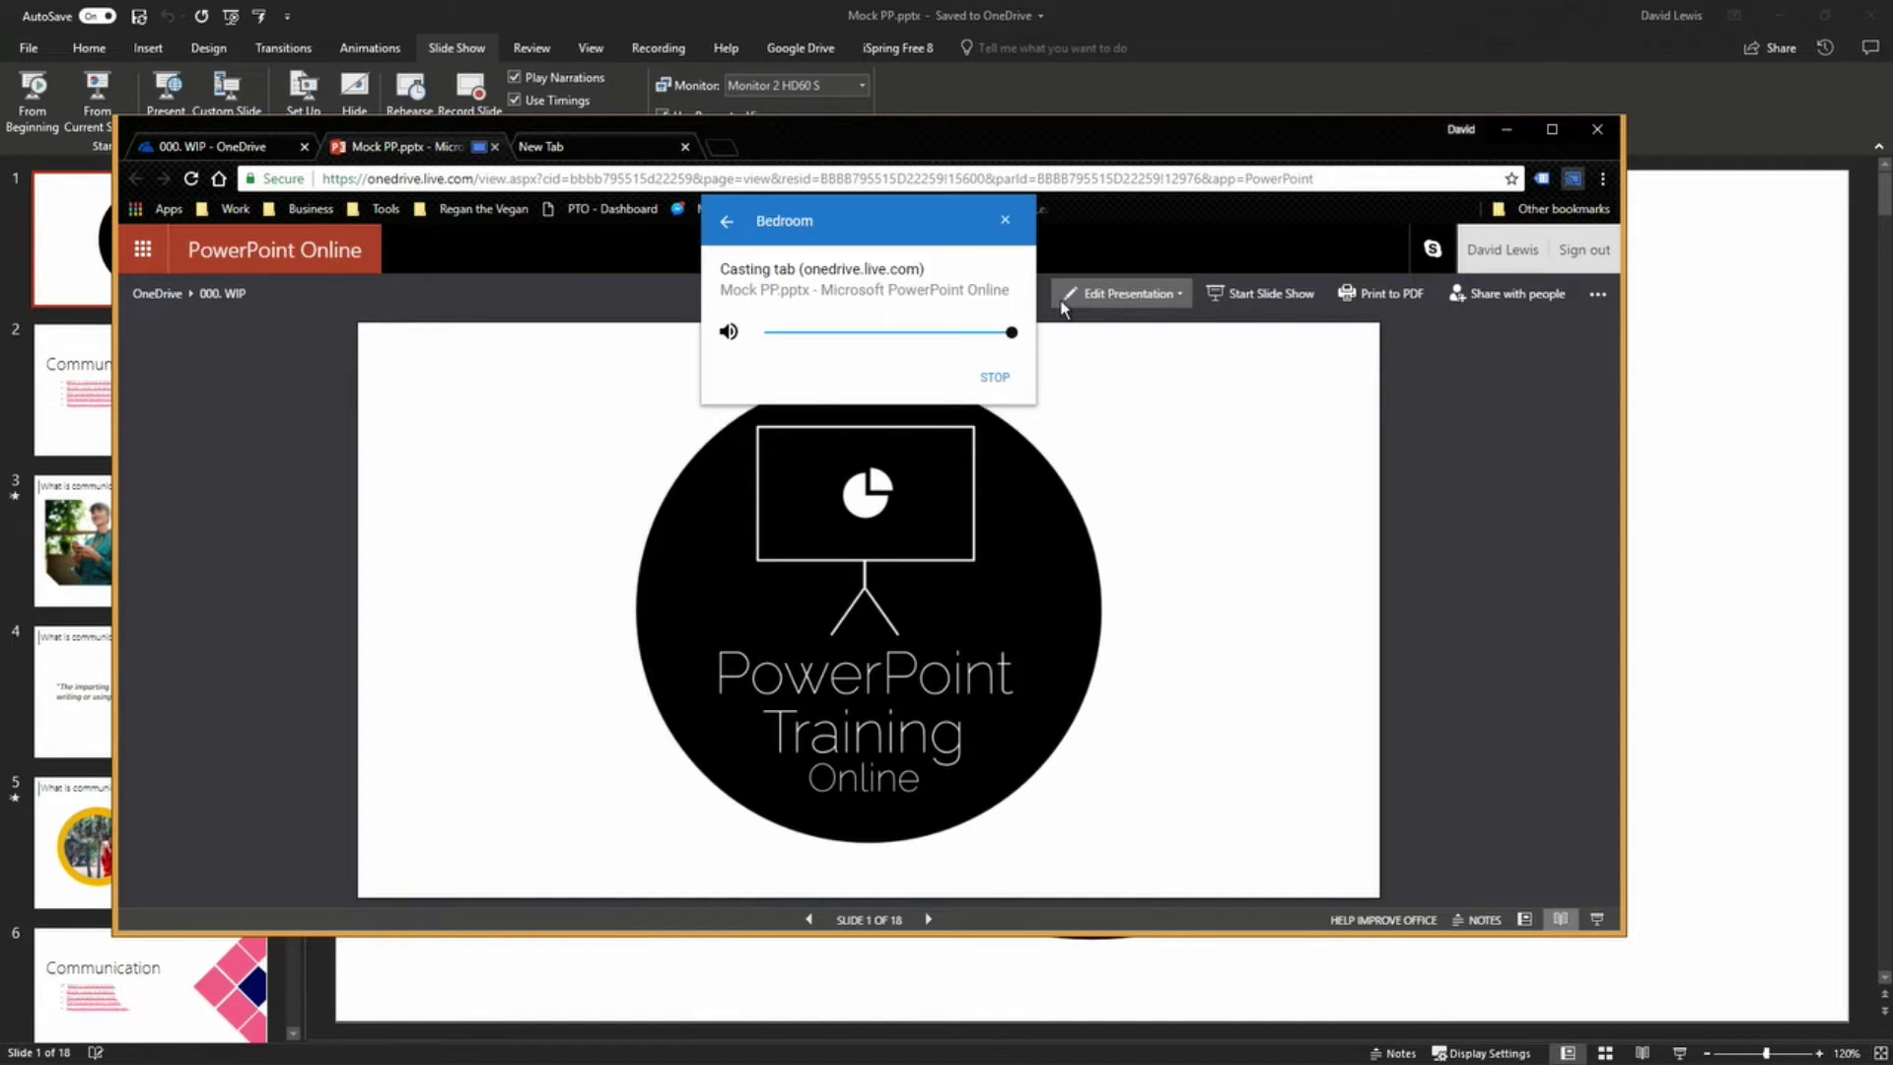
click(992, 380)
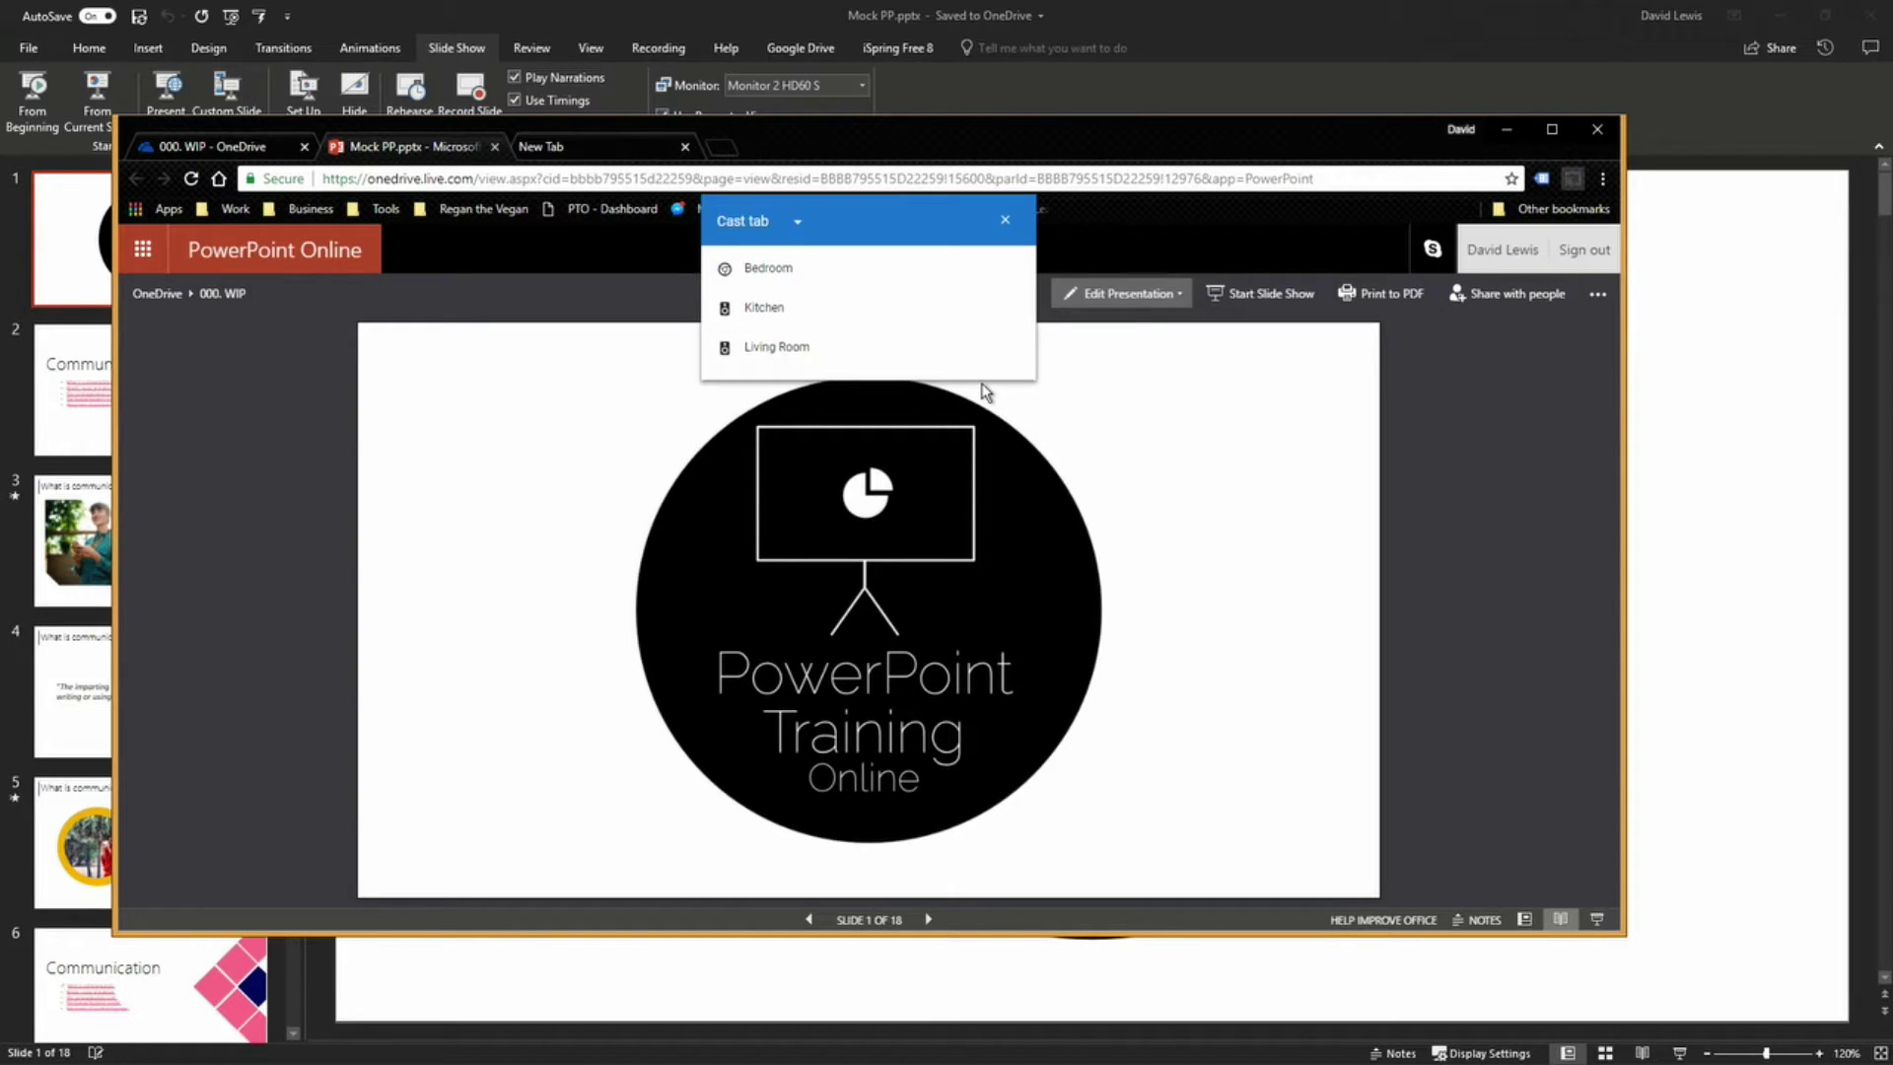
click(1309, 498)
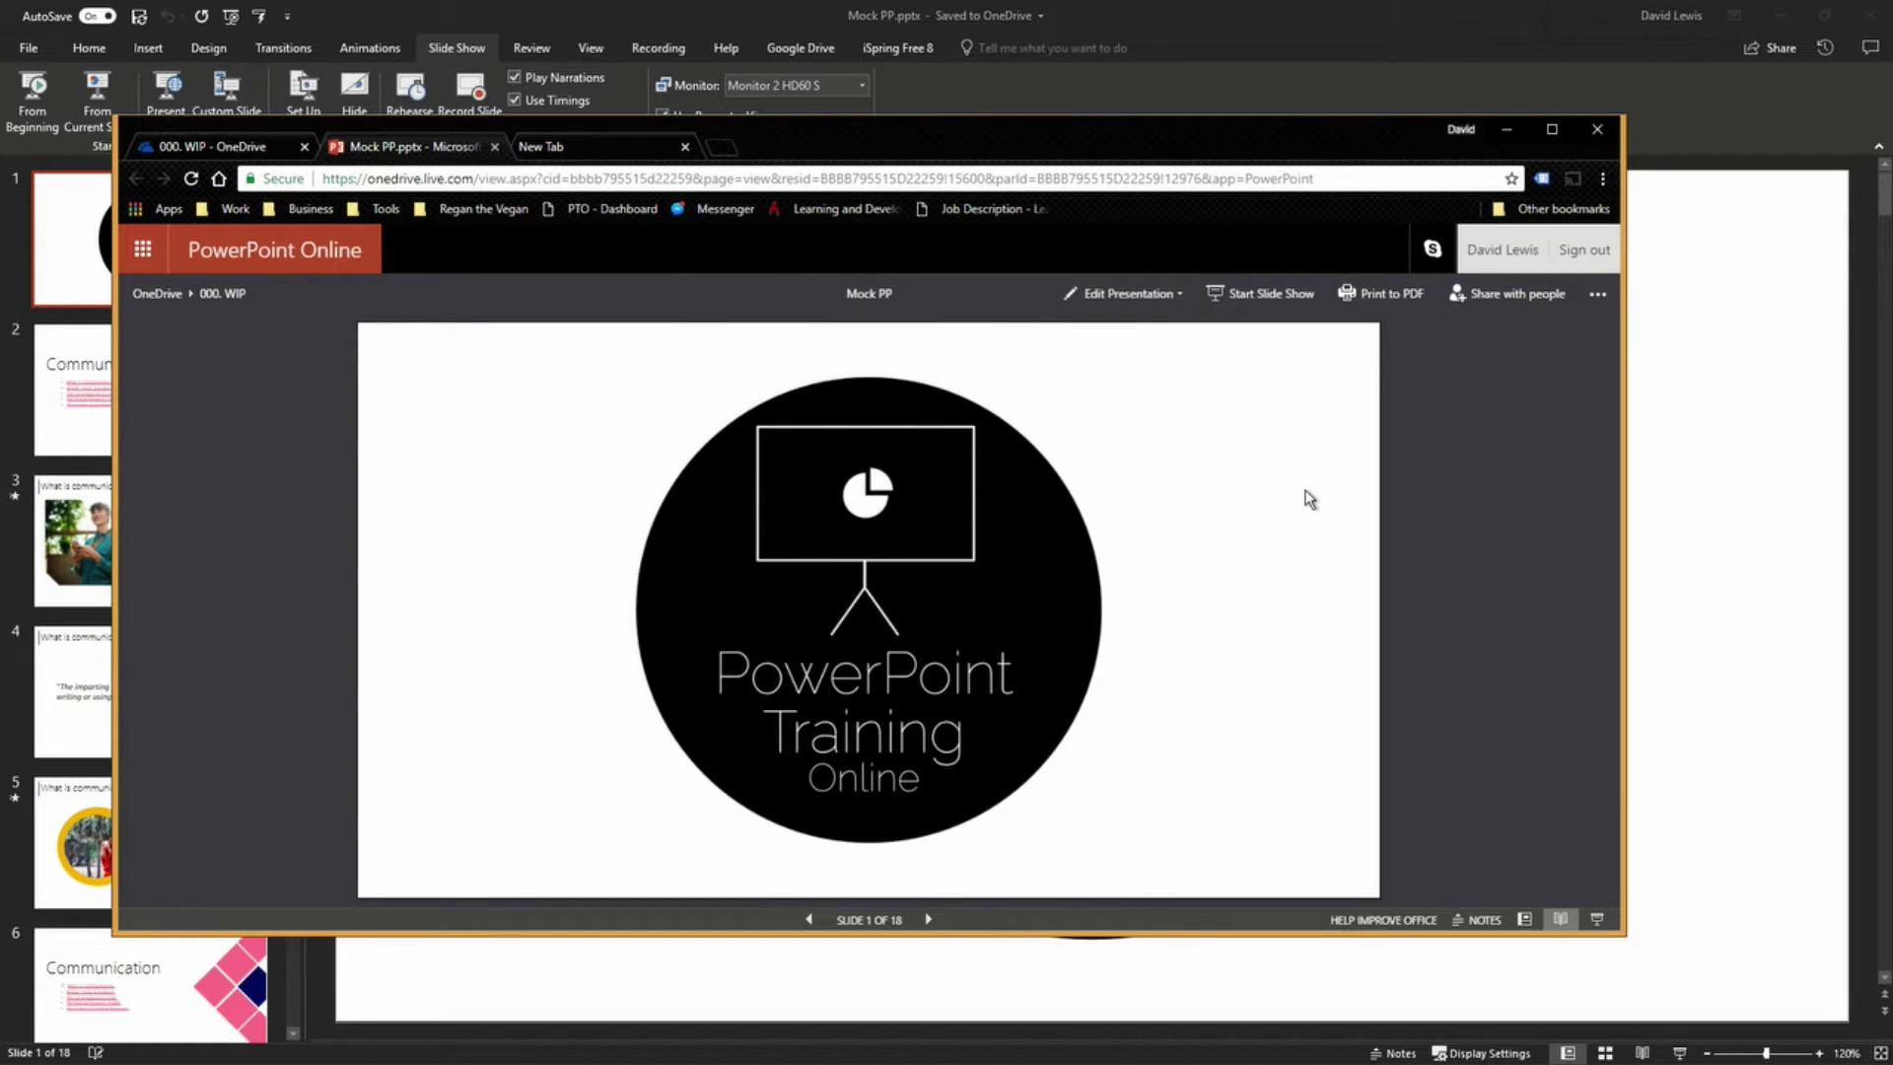
Step: Switch the cast source to the desktop and share Screen 2 with audio to Bedroom
click(1572, 180)
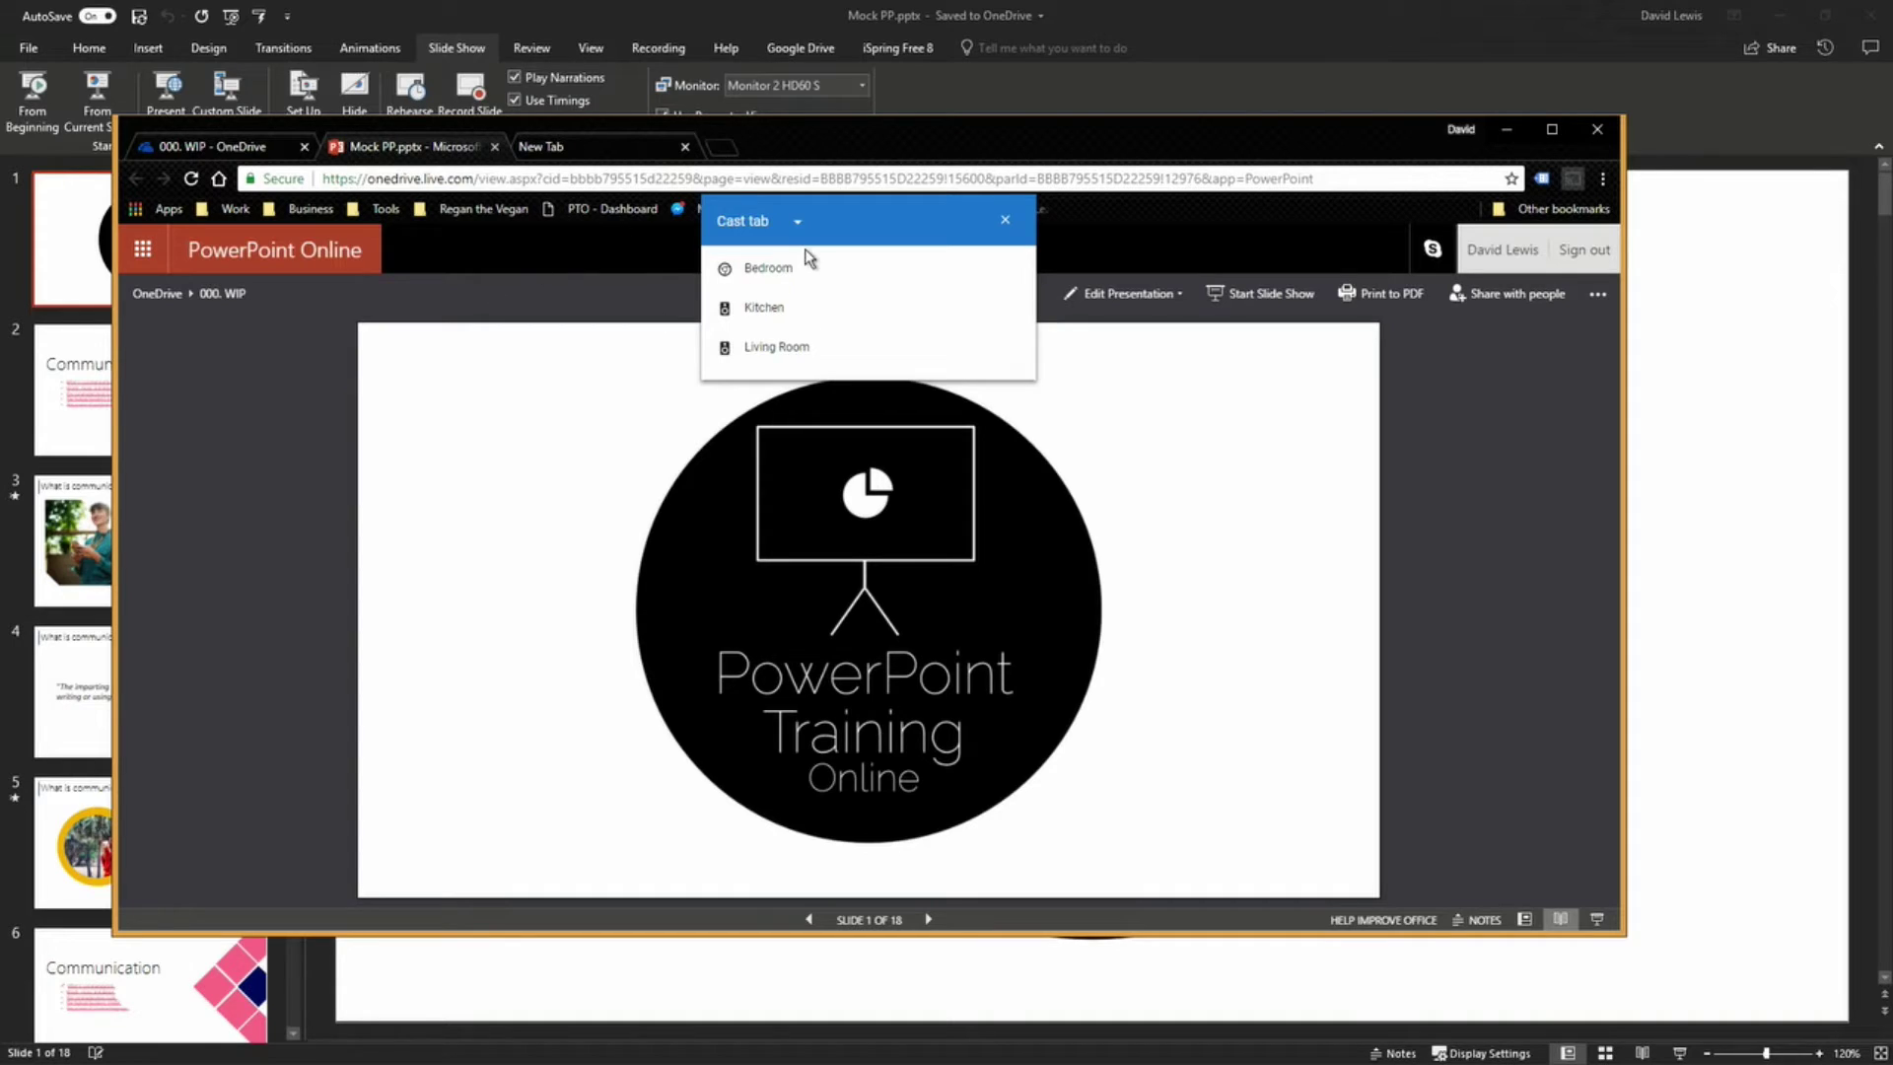
click(798, 223)
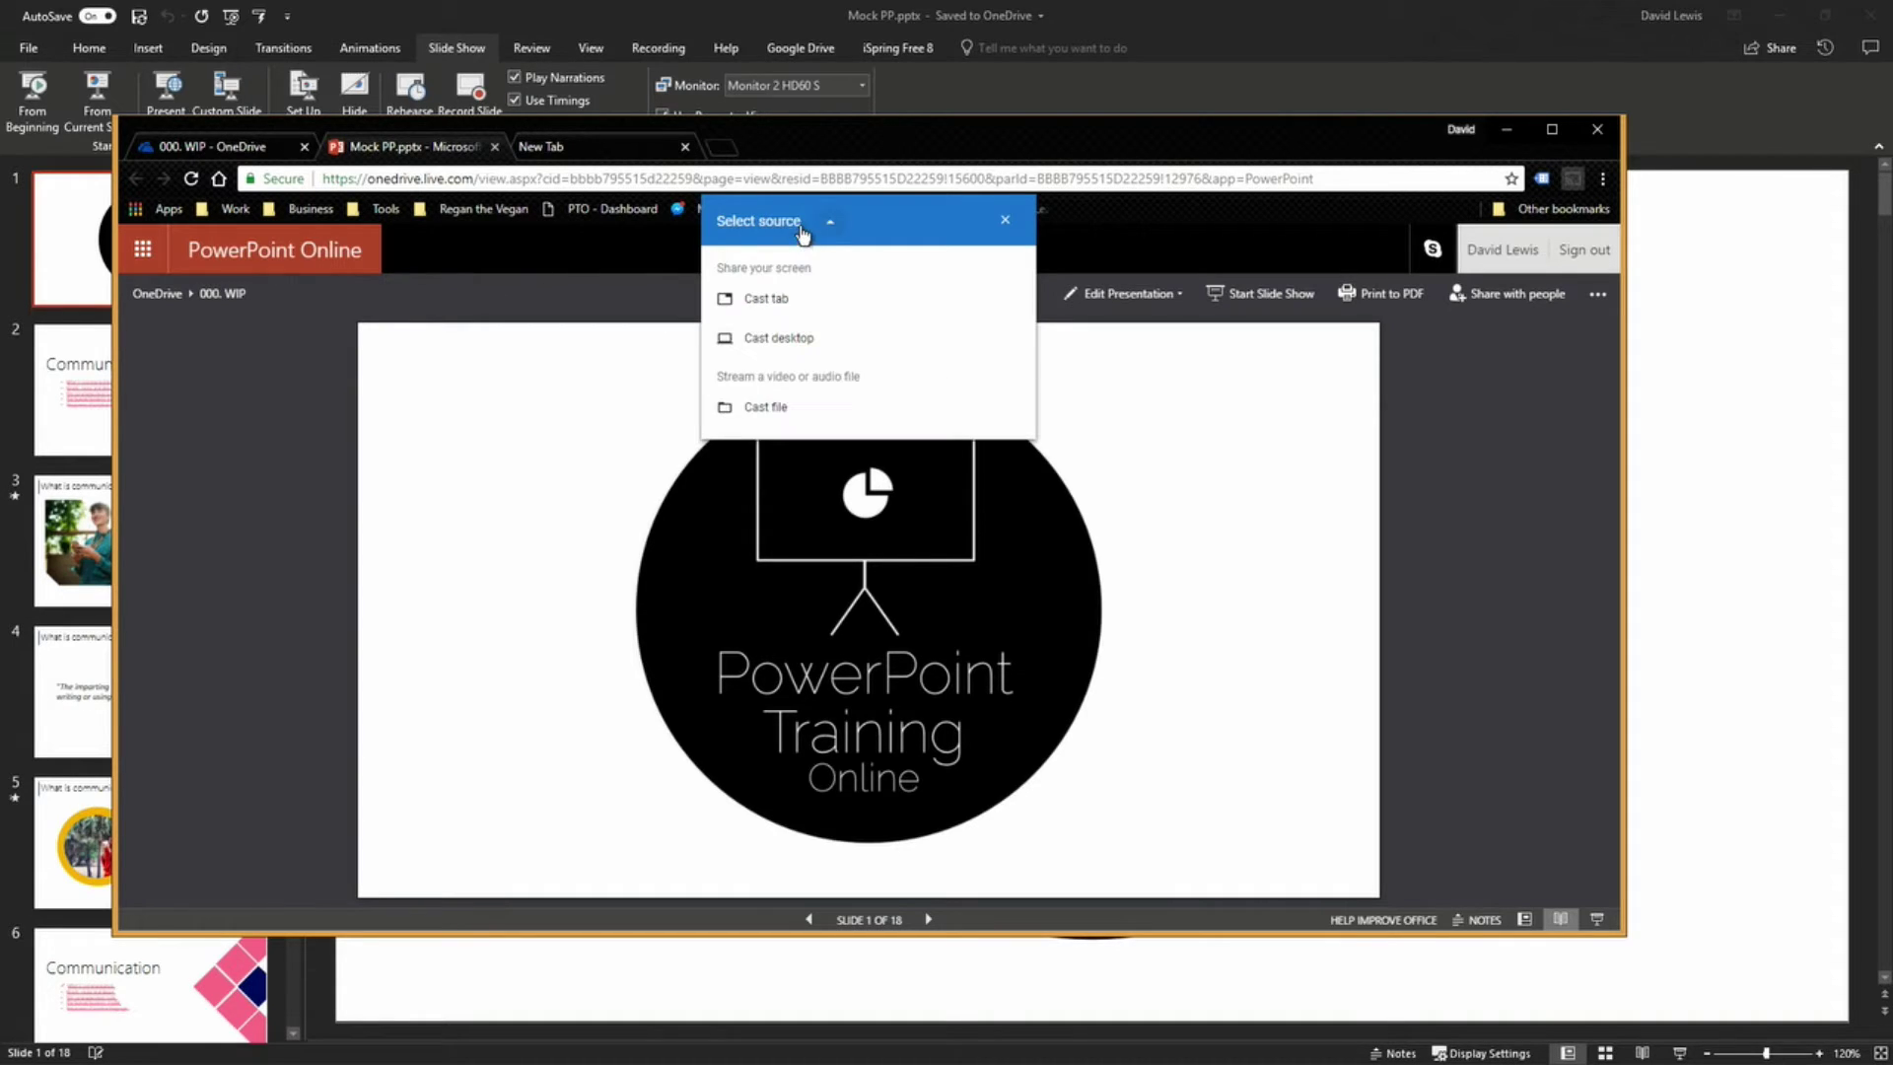
click(785, 339)
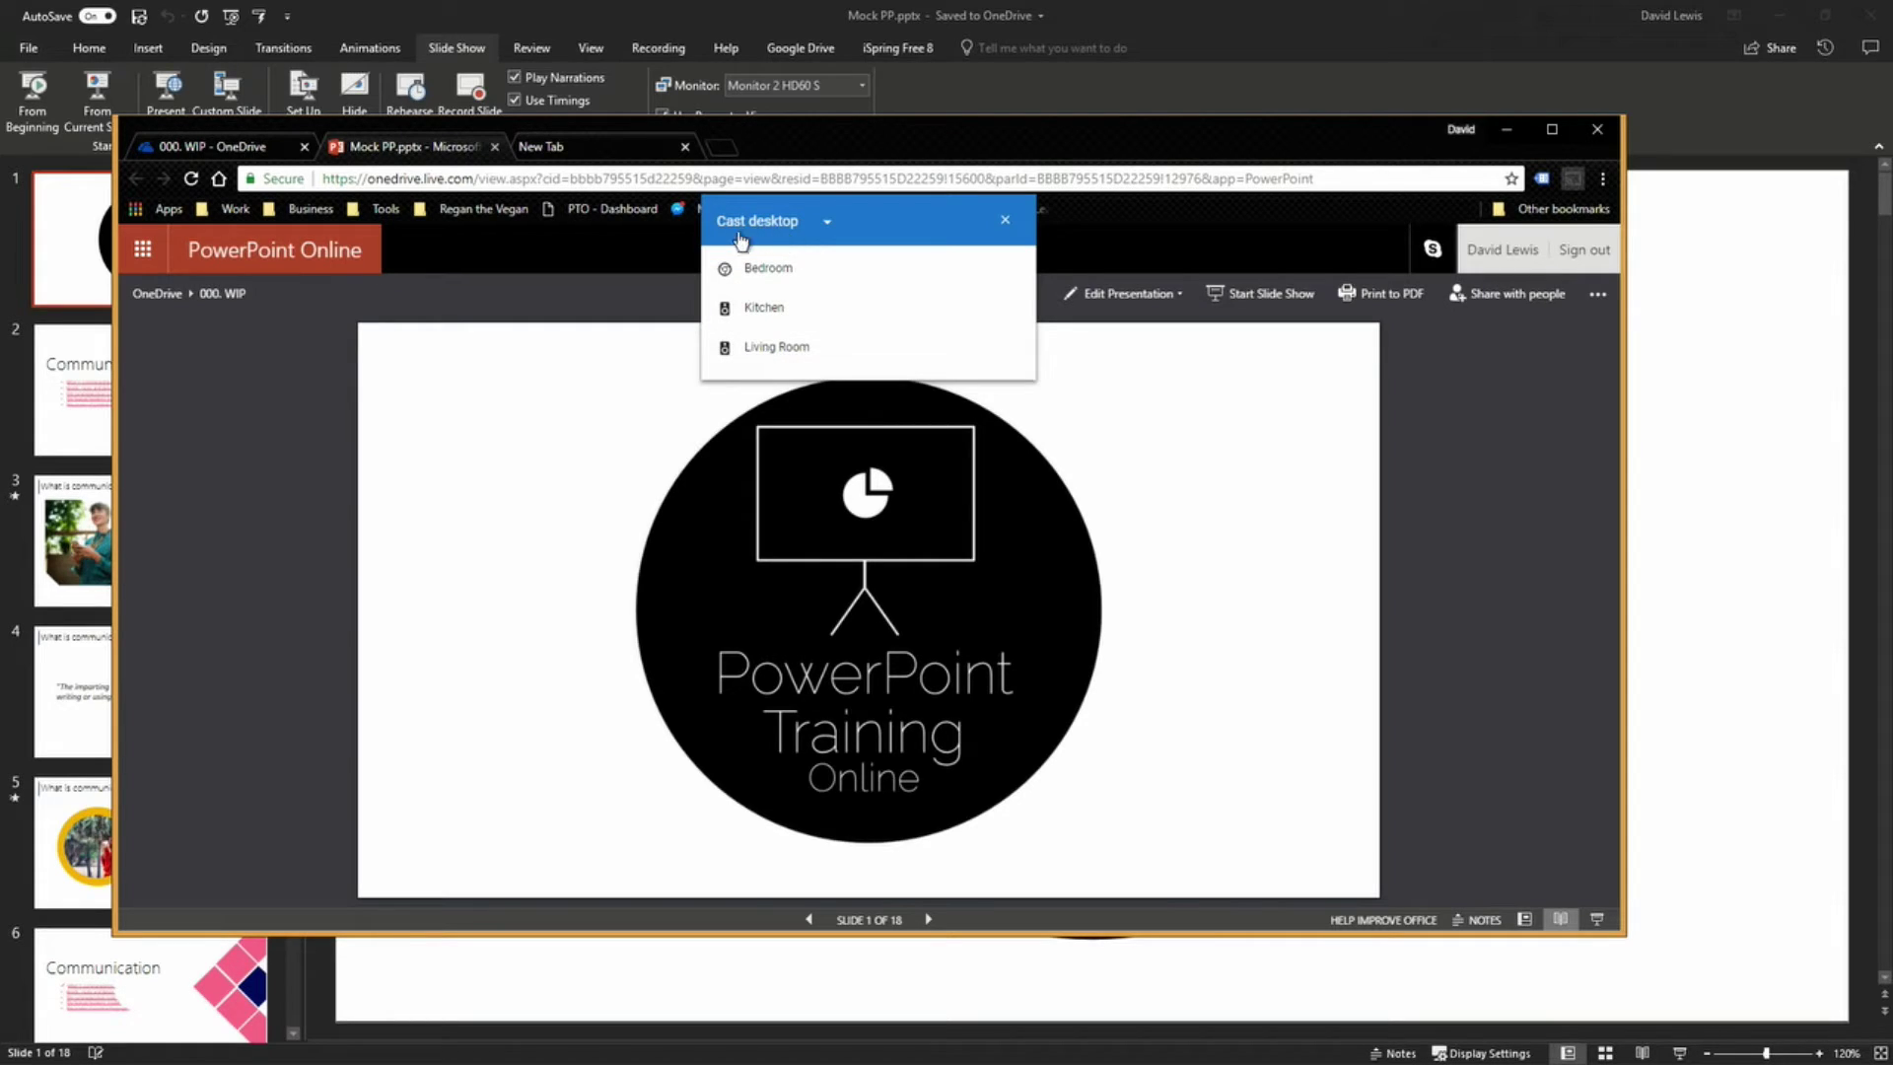
click(769, 286)
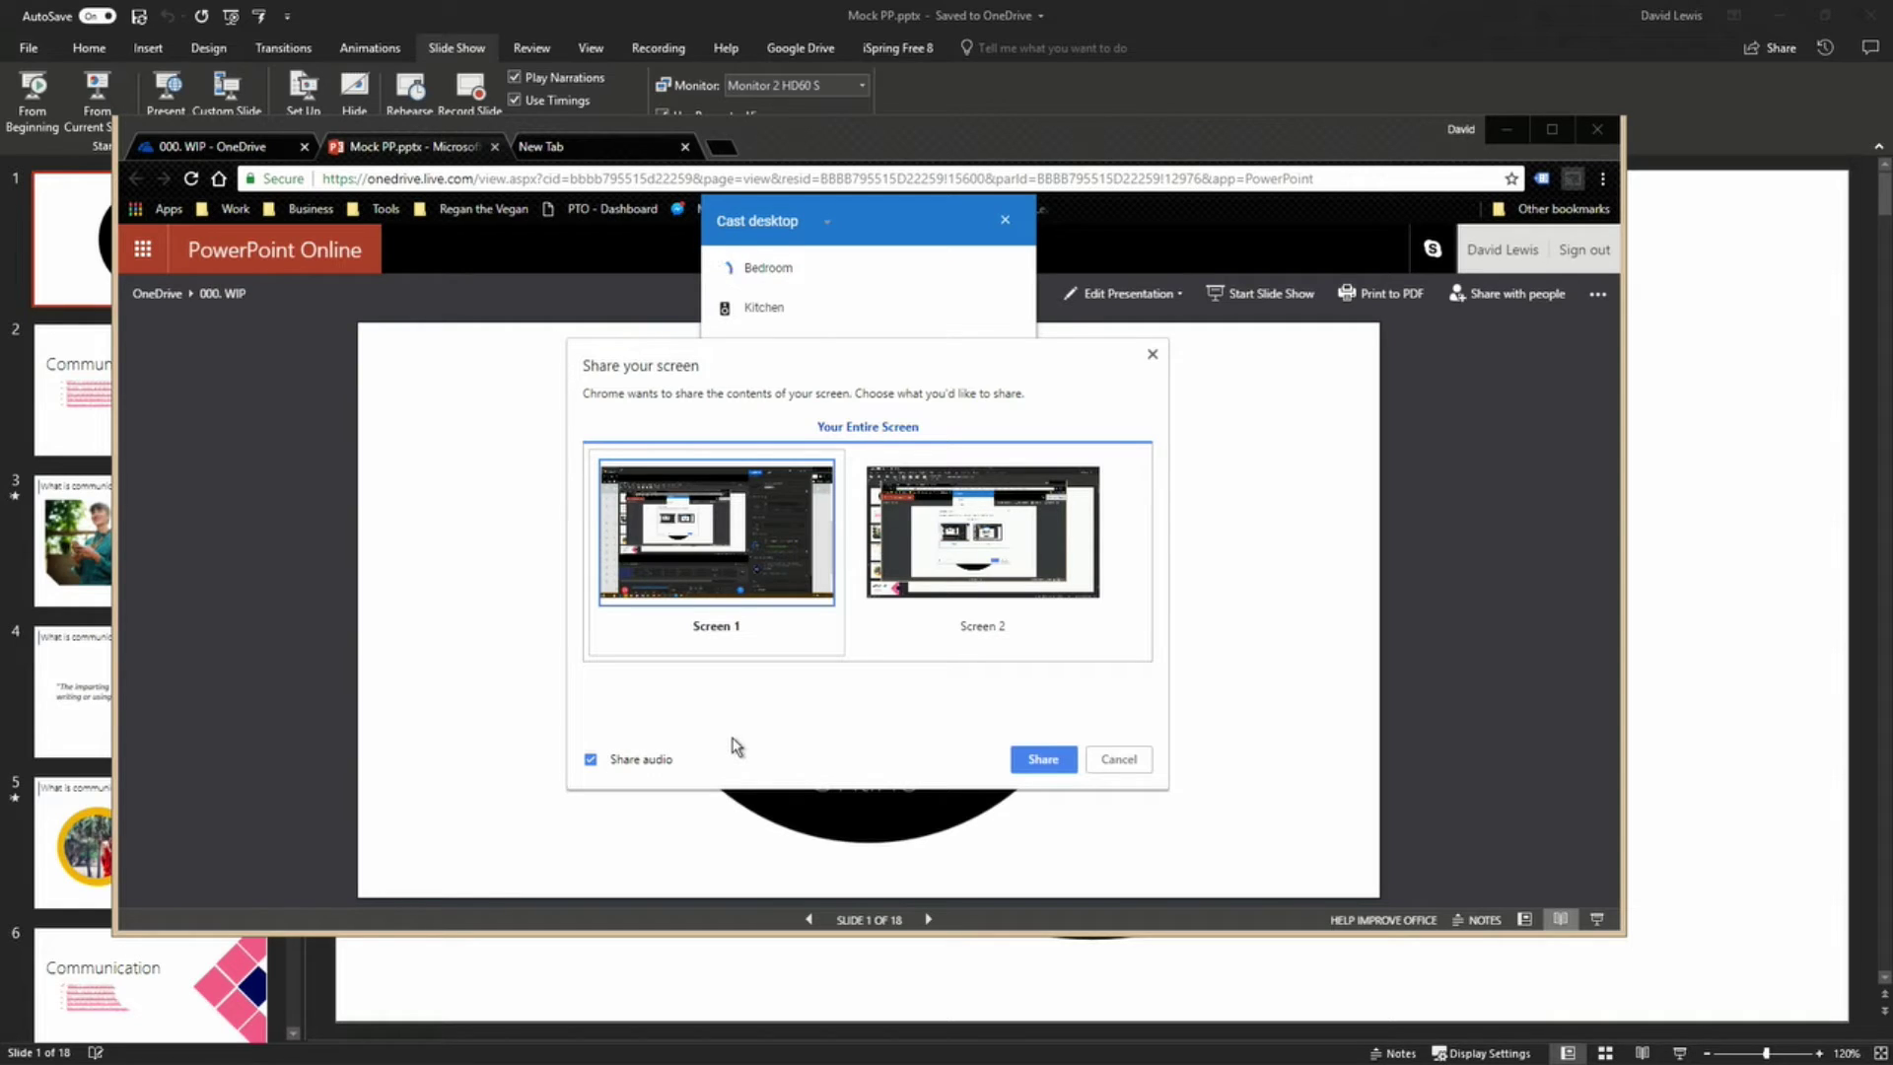
click(910, 637)
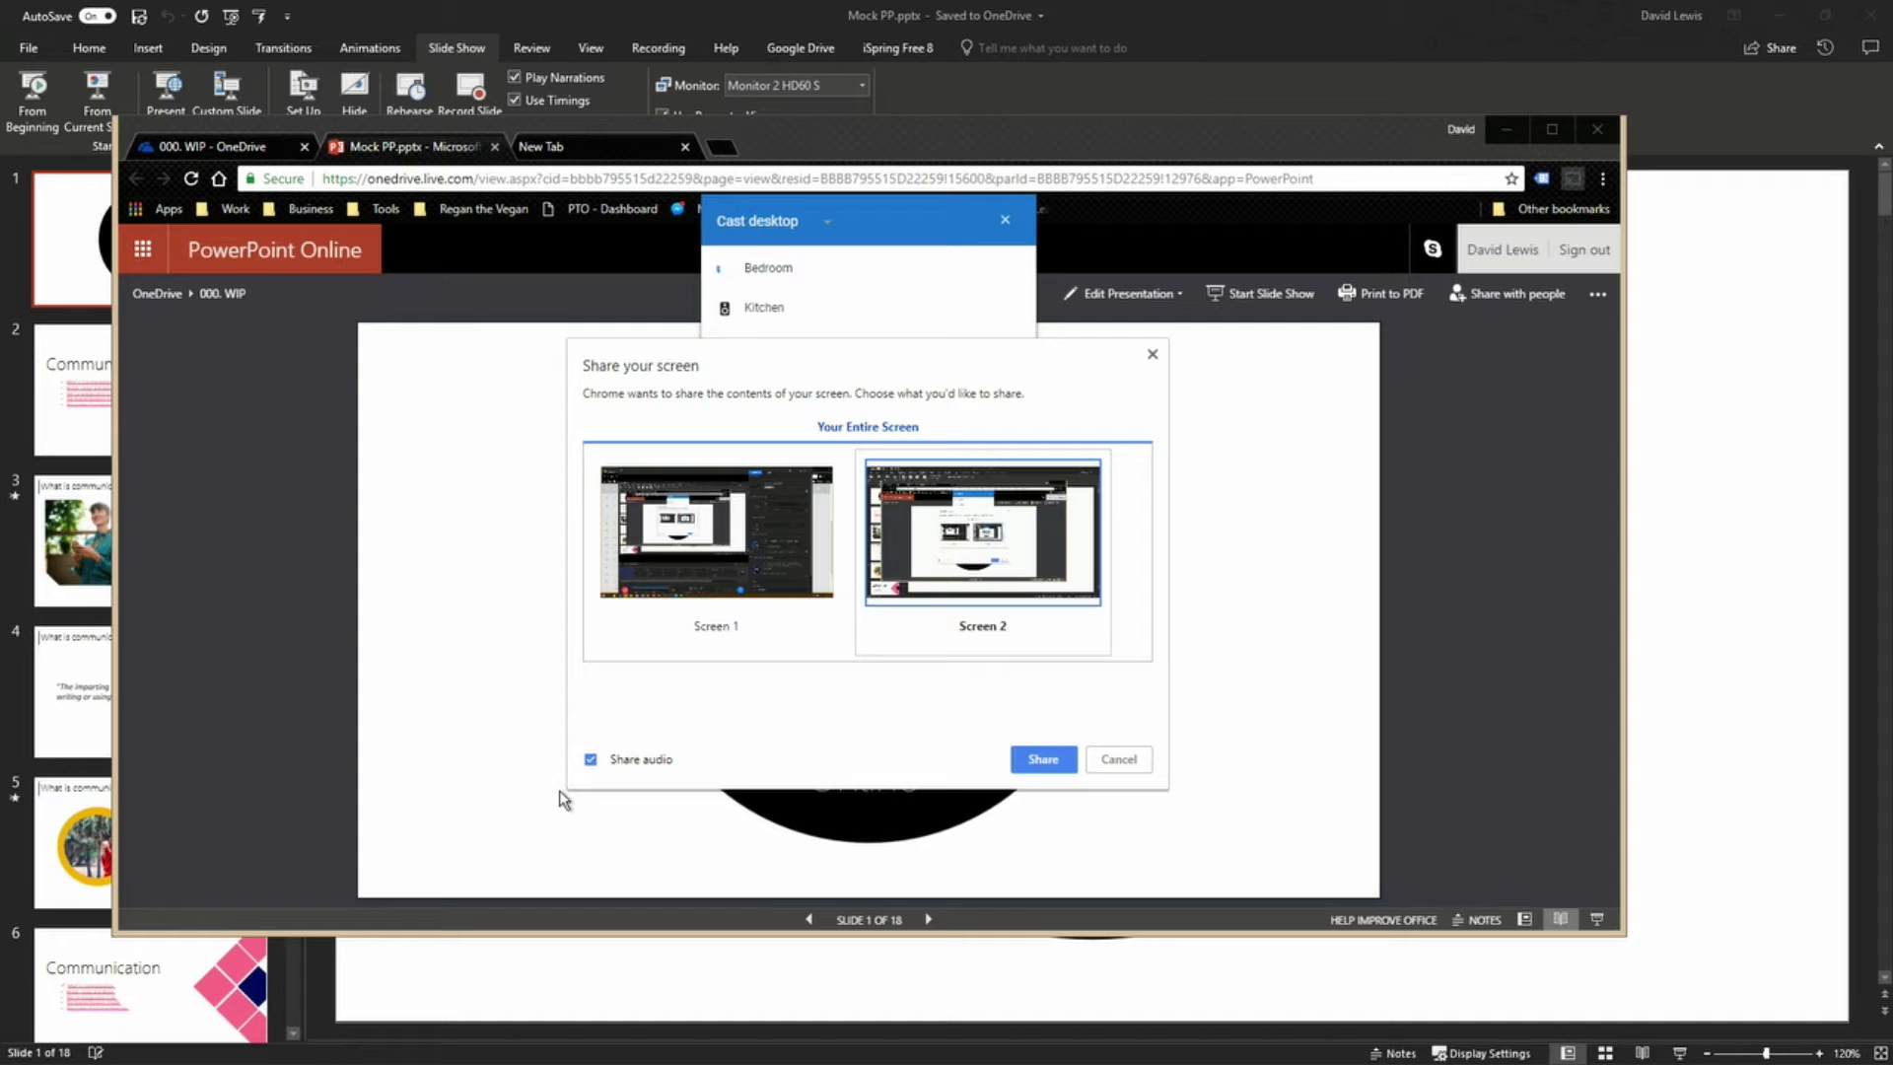
click(1043, 761)
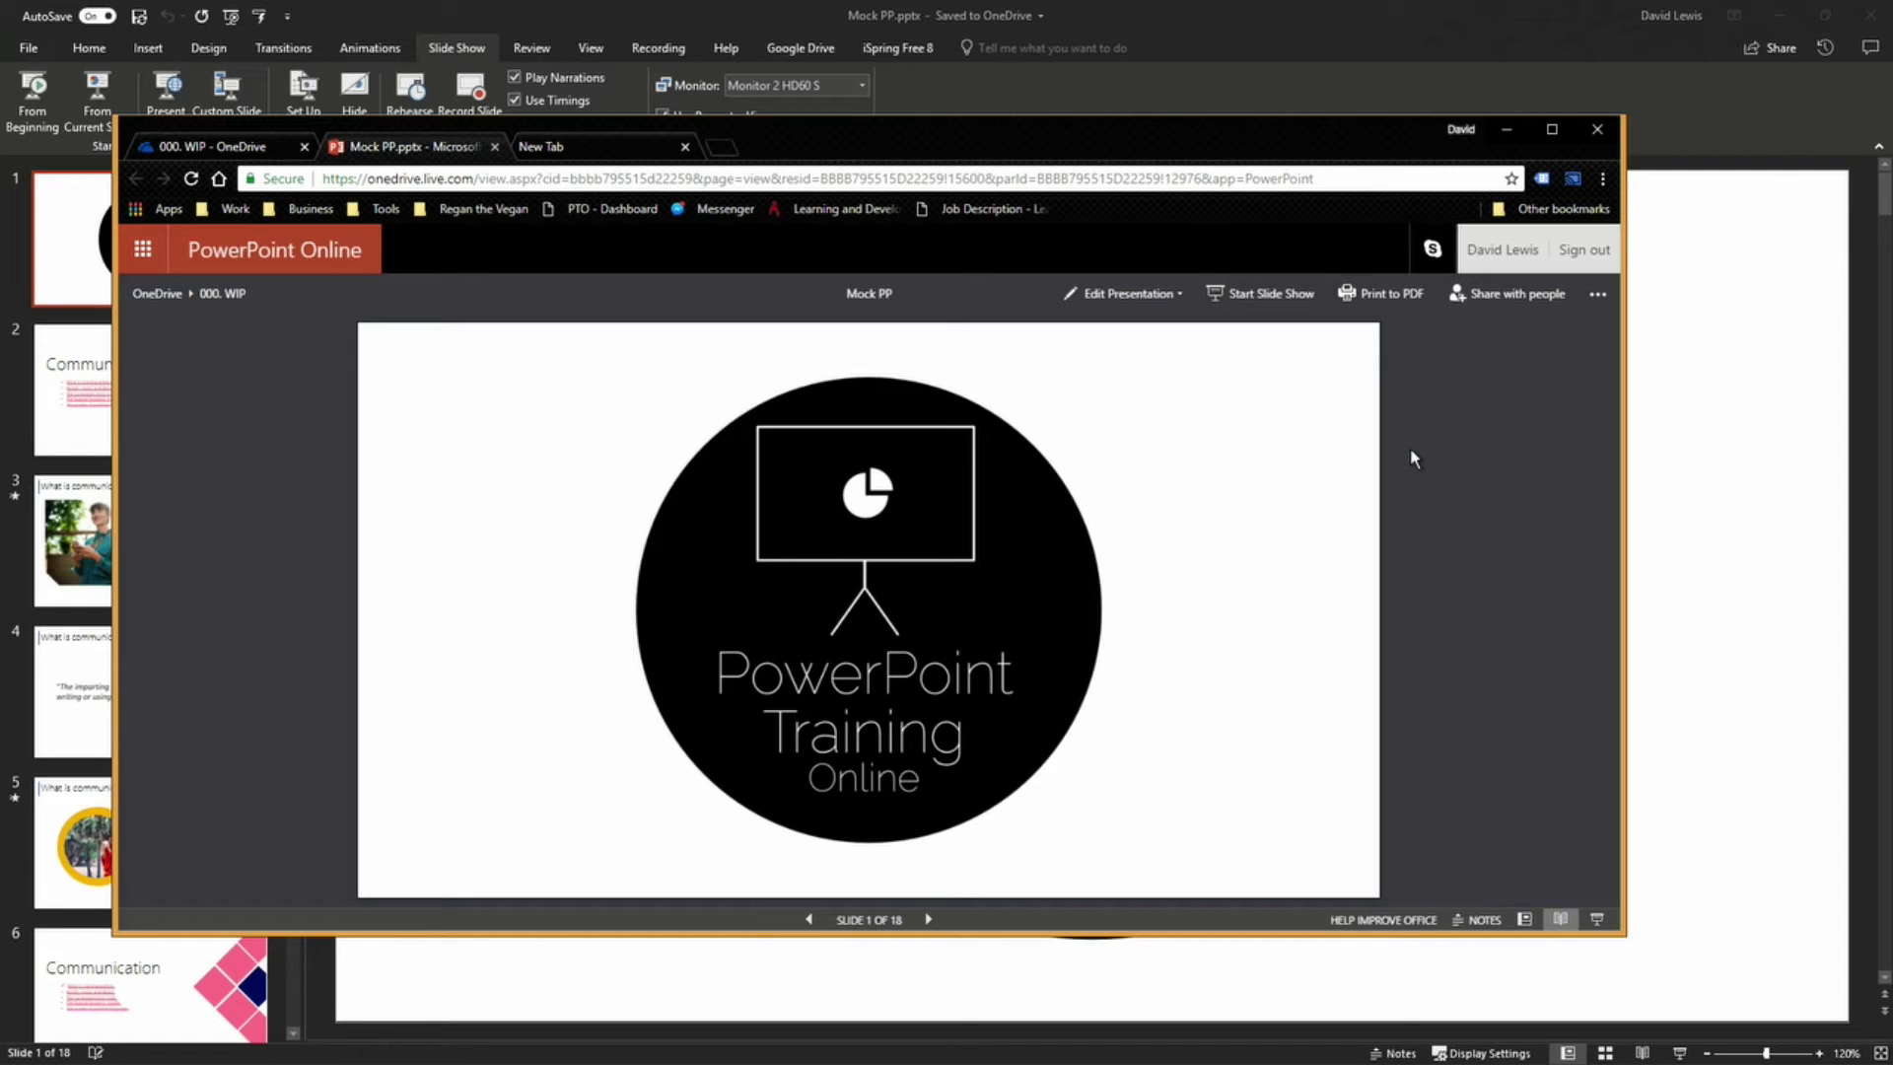
Step: In desktop PowerPoint's Mock PP.pptx, view the Communication slide, then return to slide 1
click(1339, 21)
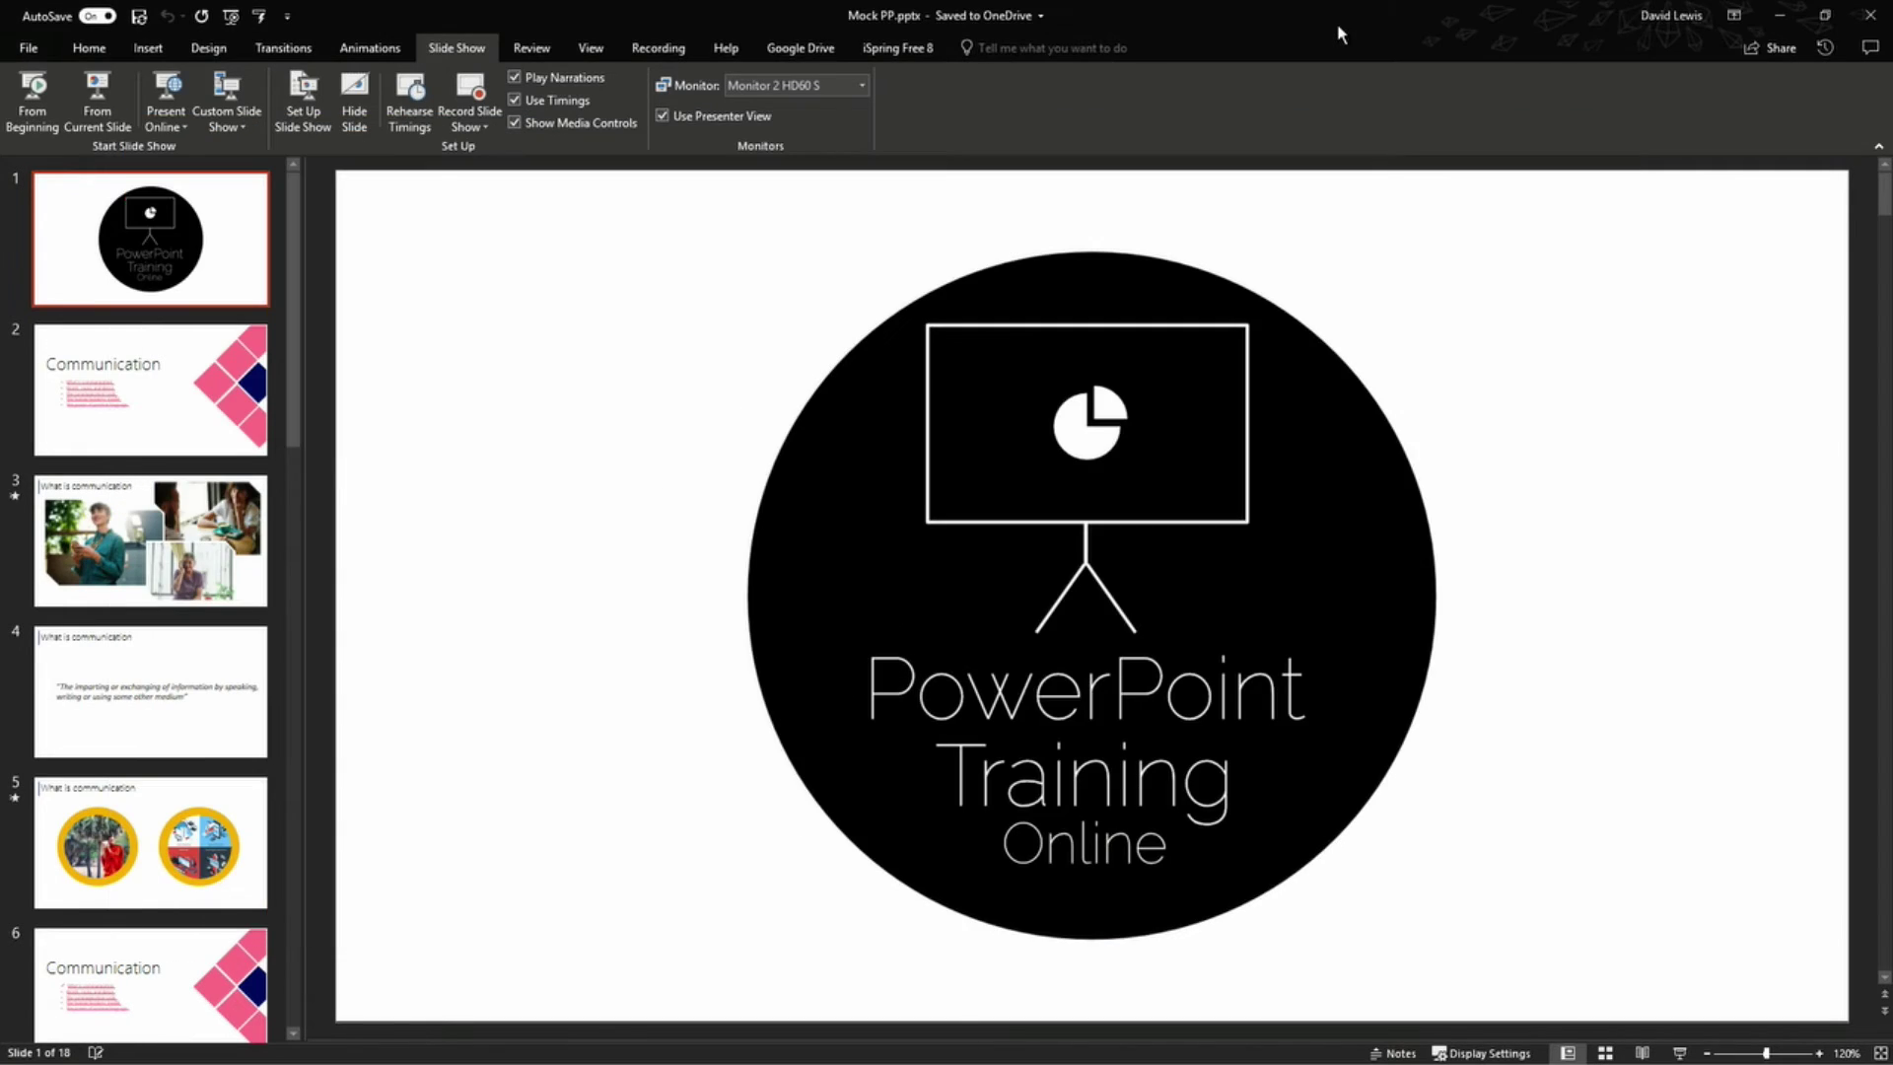
click(227, 448)
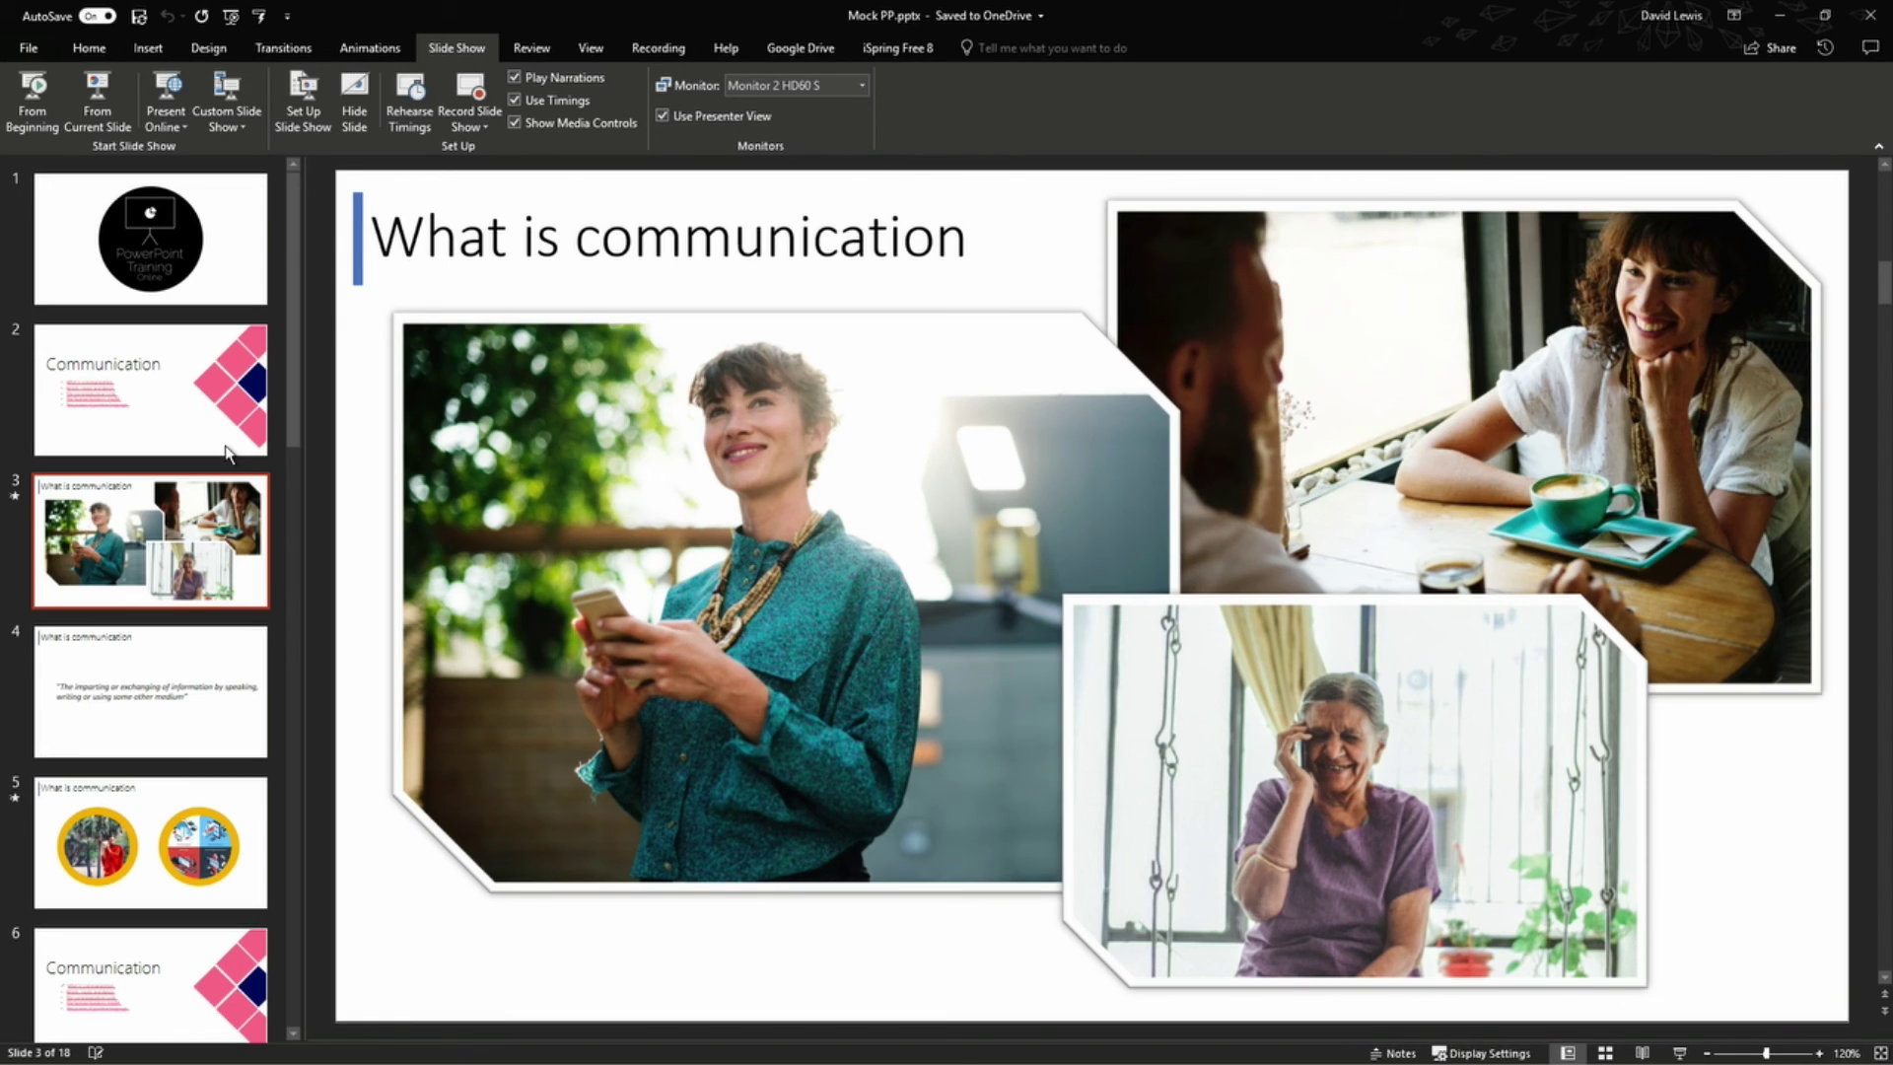
click(182, 202)
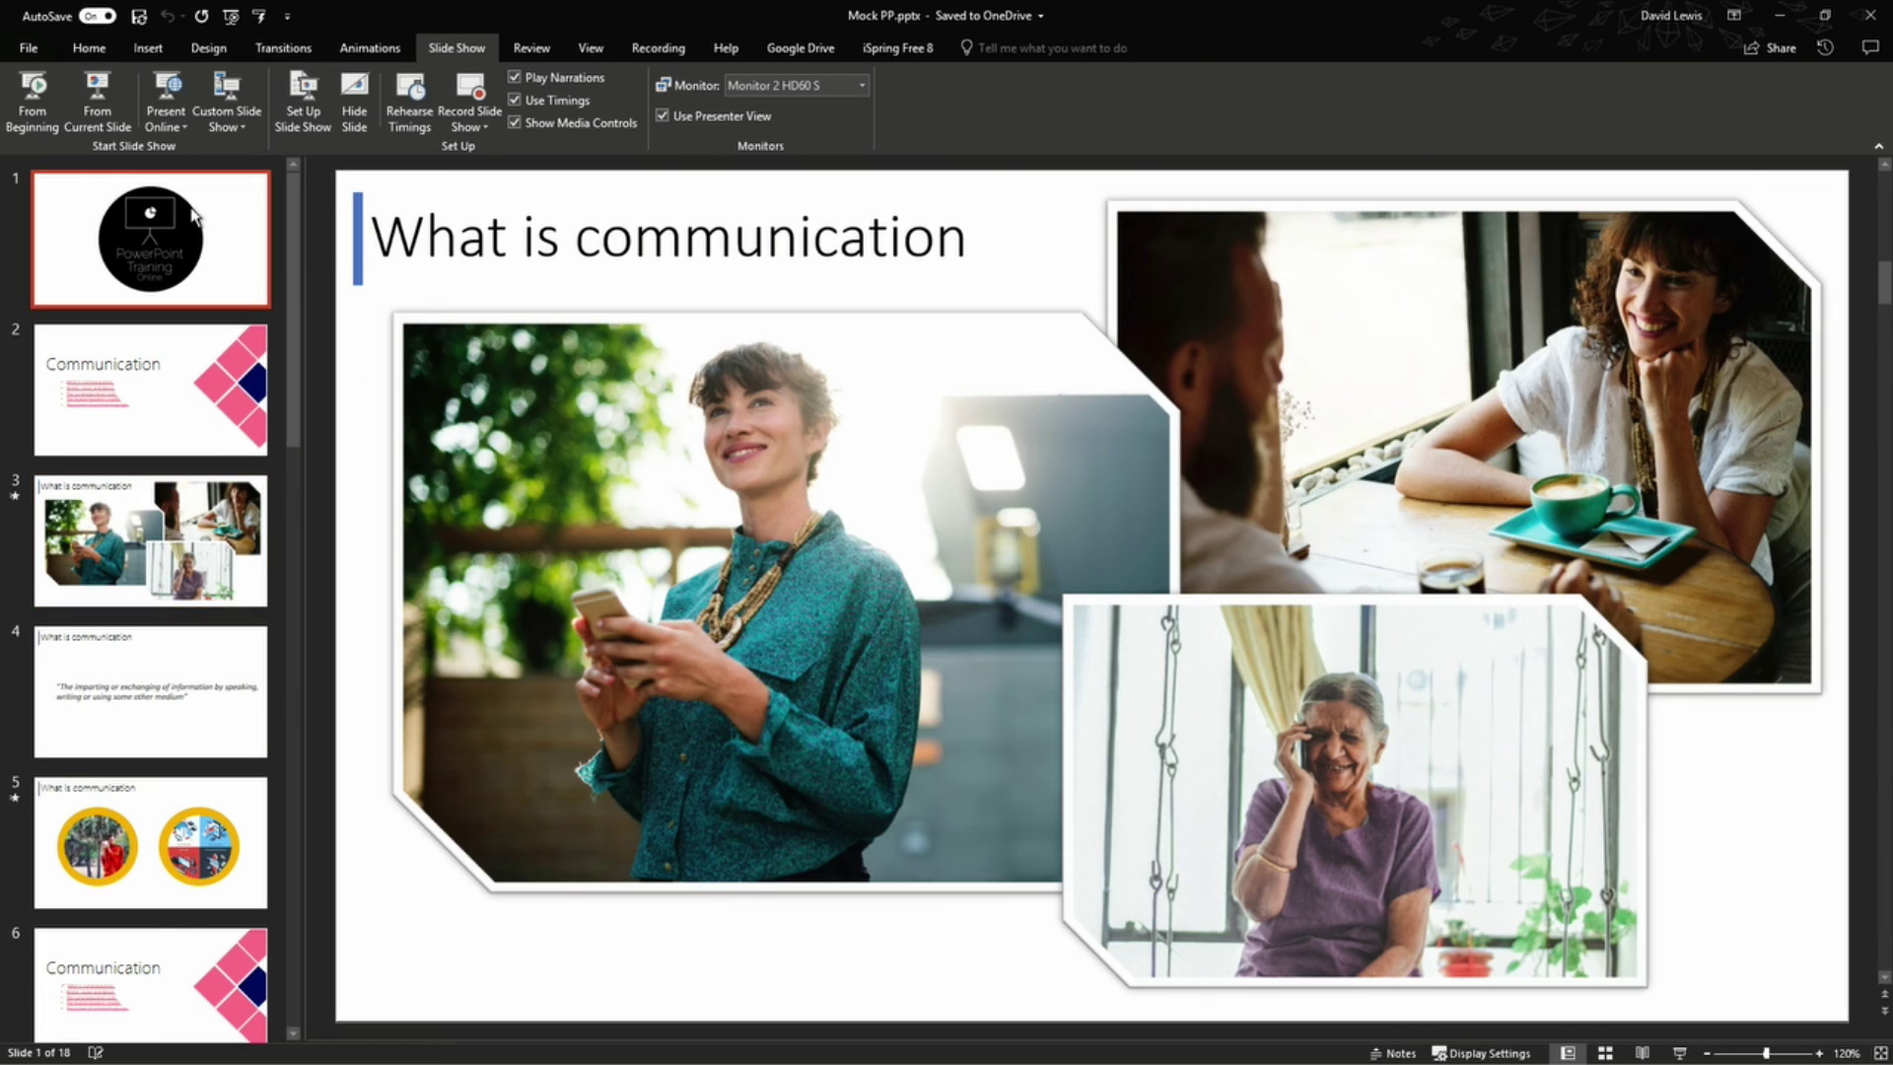